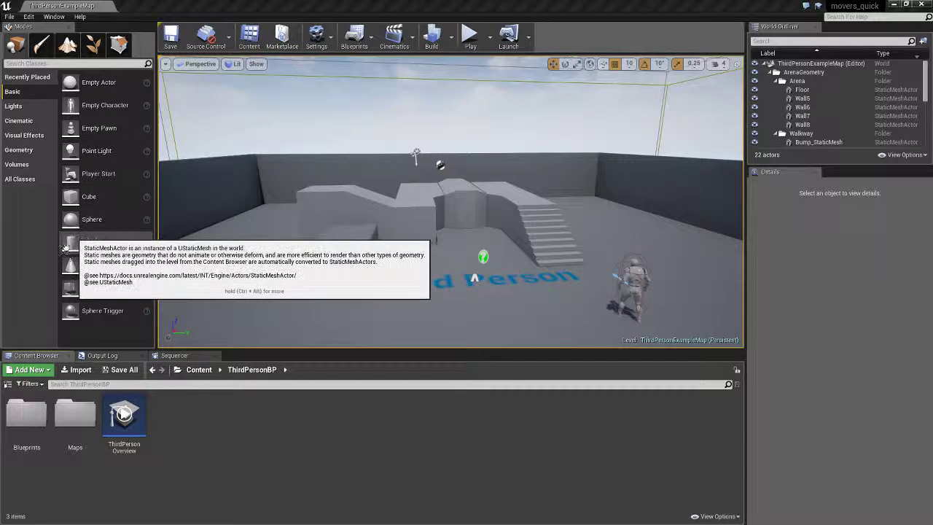
Place a cube beside the walkway wall and scale it to 0.75 in X and Y and 0.25 in Z
{"action": "left_click_drag", "start_coordinate": [71, 200], "coordinate": [419, 230]}
{"action": "scroll", "coordinate": [419, 230], "scroll_direction": "up", "scroll_amount": 6}
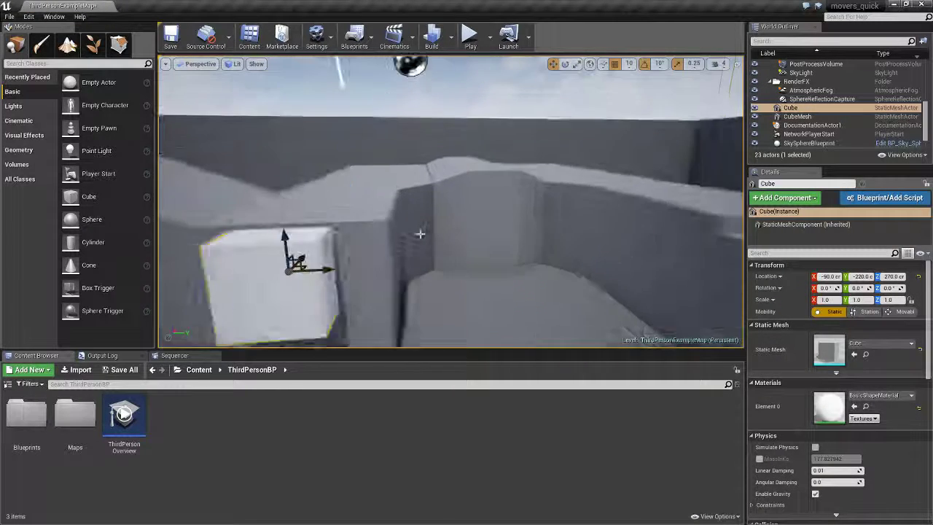
{"action": "left_click", "coordinate": [577, 64]}
{"action": "key", "text": "f"}
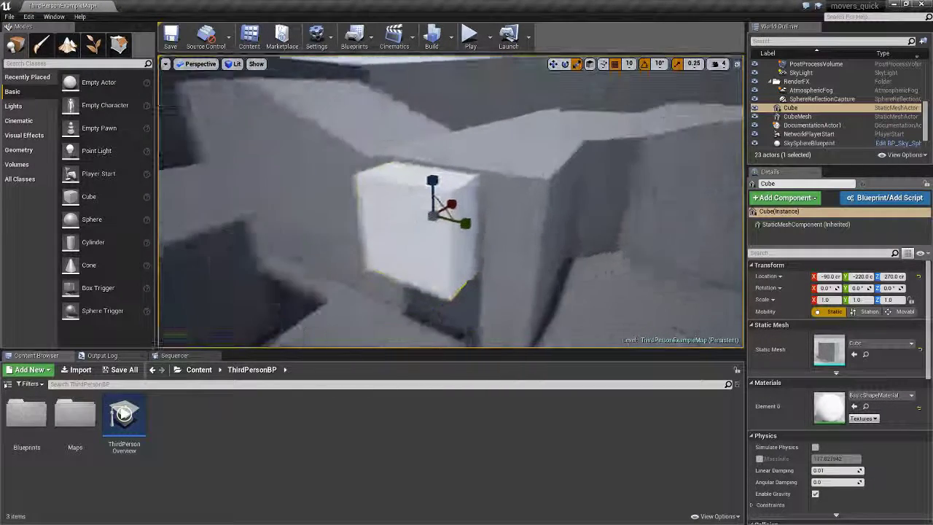
{"action": "left_click_drag", "start_coordinate": [450, 209], "coordinate": [430, 223]}
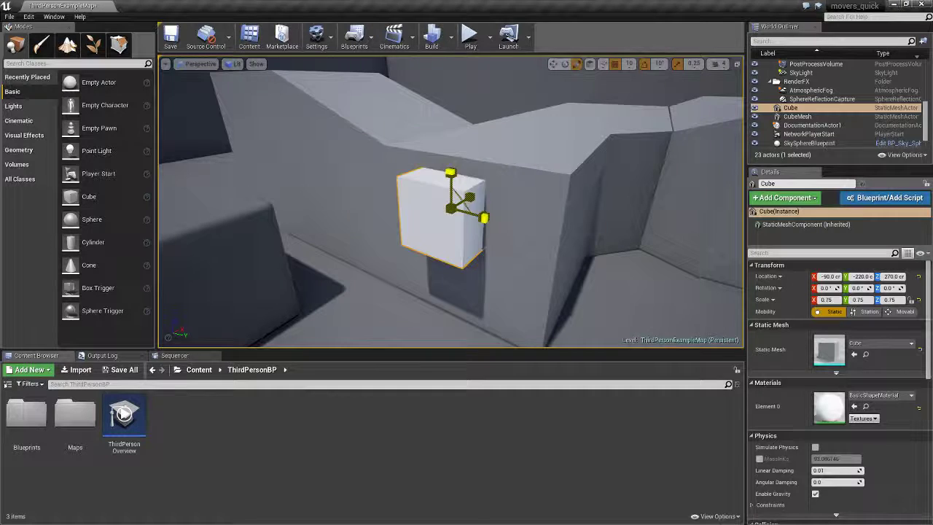
{"action": "left_click_drag", "start_coordinate": [451, 174], "coordinate": [451, 193]}
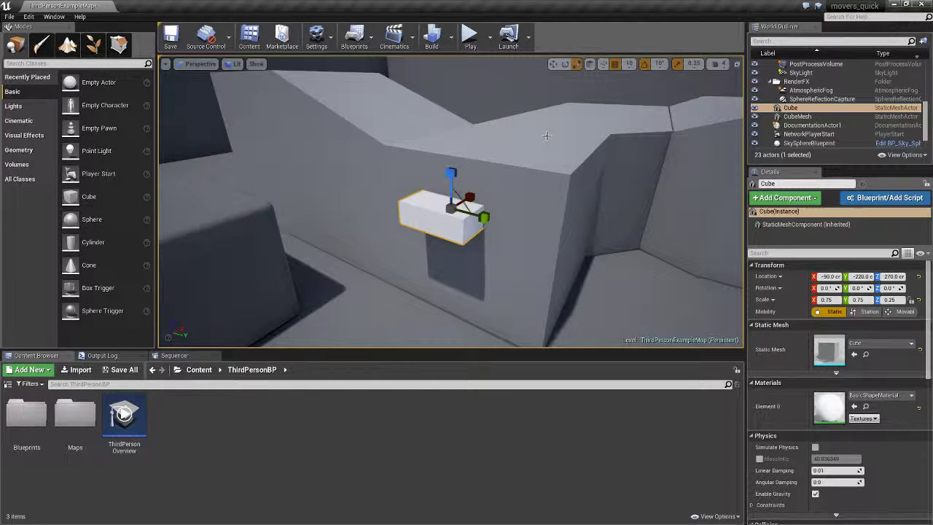
Move the cube against the walkway to X -130, Z 310, and raise it to Z 313 with a grid snap of 1
{"action": "left_click", "coordinate": [553, 64]}
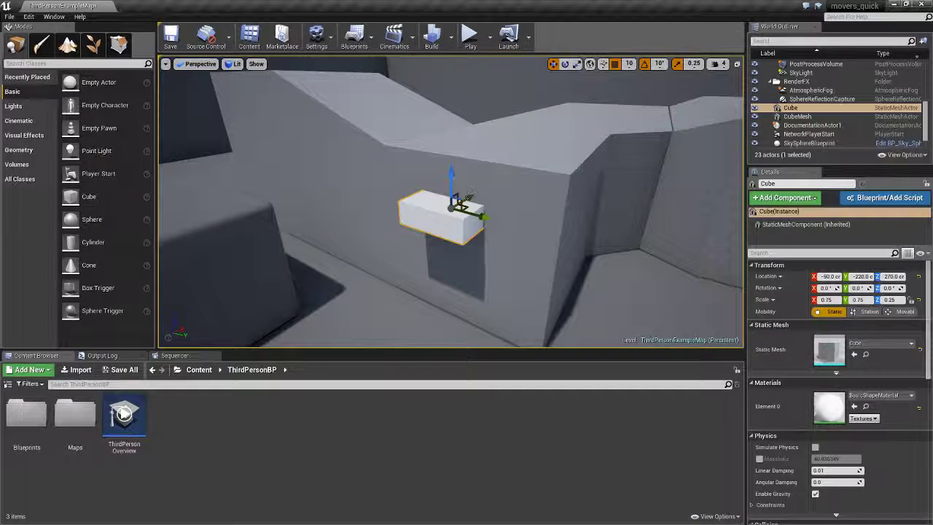
{"action": "left_click_drag", "start_coordinate": [470, 196], "coordinate": [424, 150]}
{"action": "left_click", "coordinate": [627, 65]}
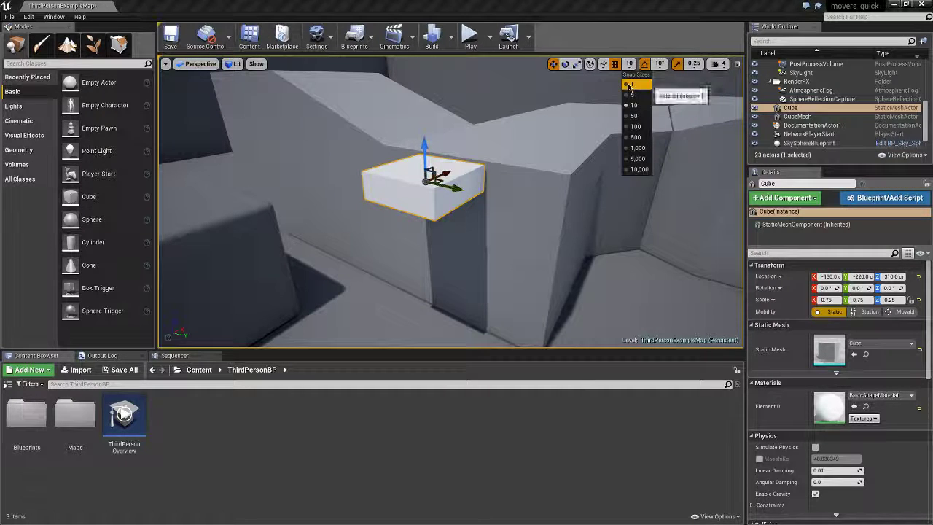
{"action": "left_click", "coordinate": [632, 84]}
{"action": "left_click_drag", "start_coordinate": [426, 148], "coordinate": [424, 139]}
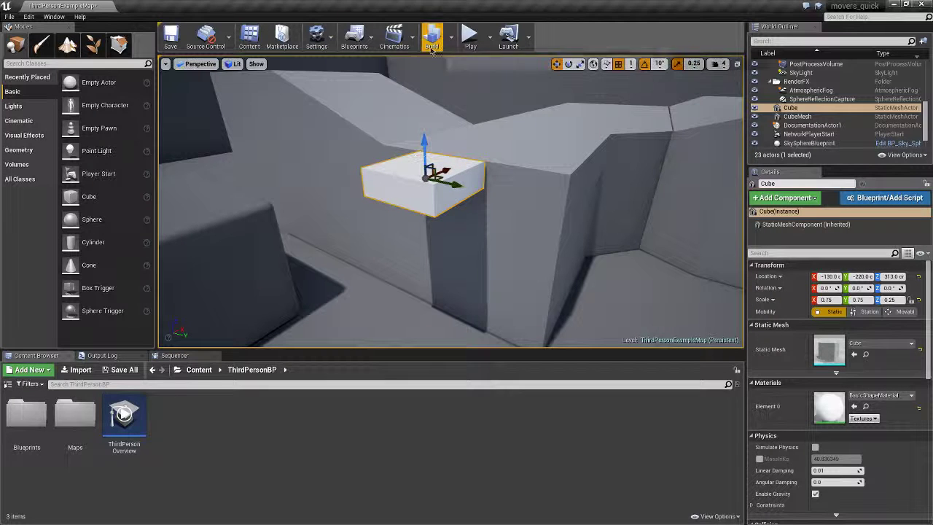
Create a level sequence named platform_SEQ in a new Content folder called sequences
{"action": "left_click", "coordinate": [394, 35]}
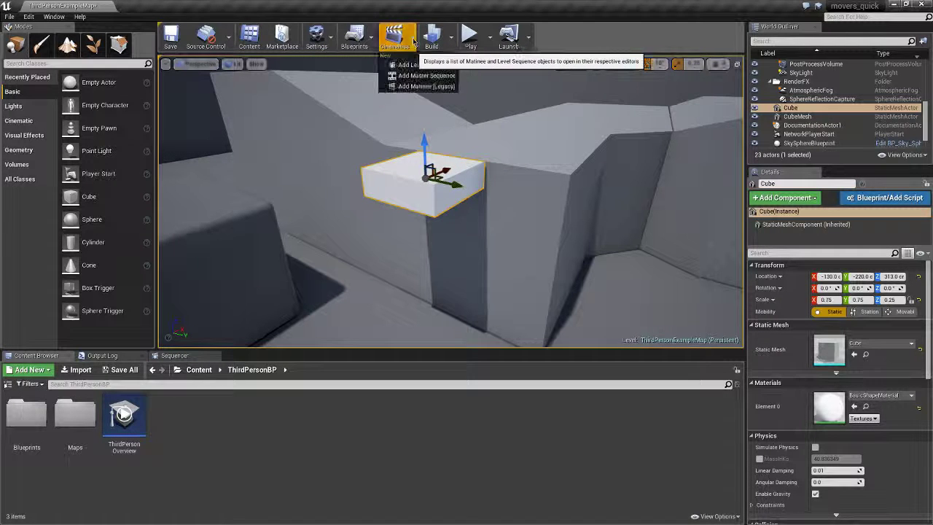
{"action": "left_click", "coordinate": [427, 75]}
{"action": "left_click", "coordinate": [265, 193]}
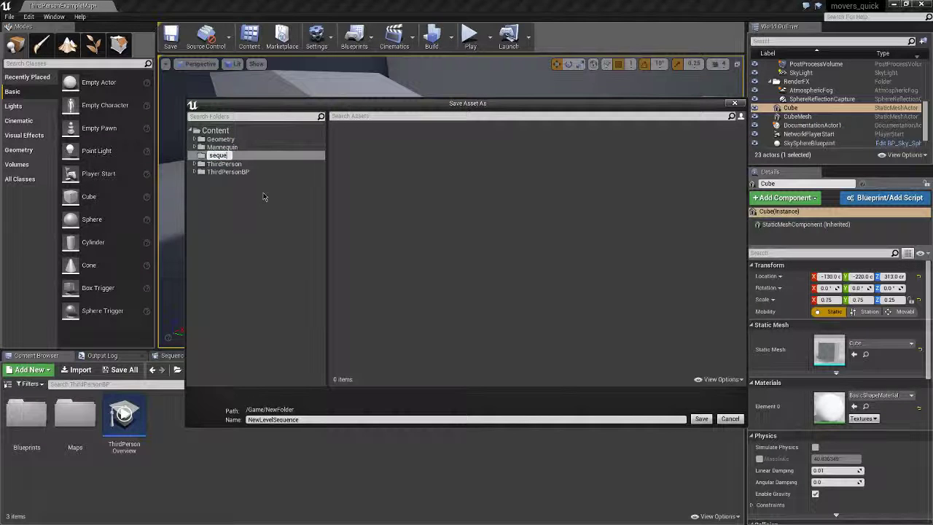
{"action": "key", "text": "Return"}
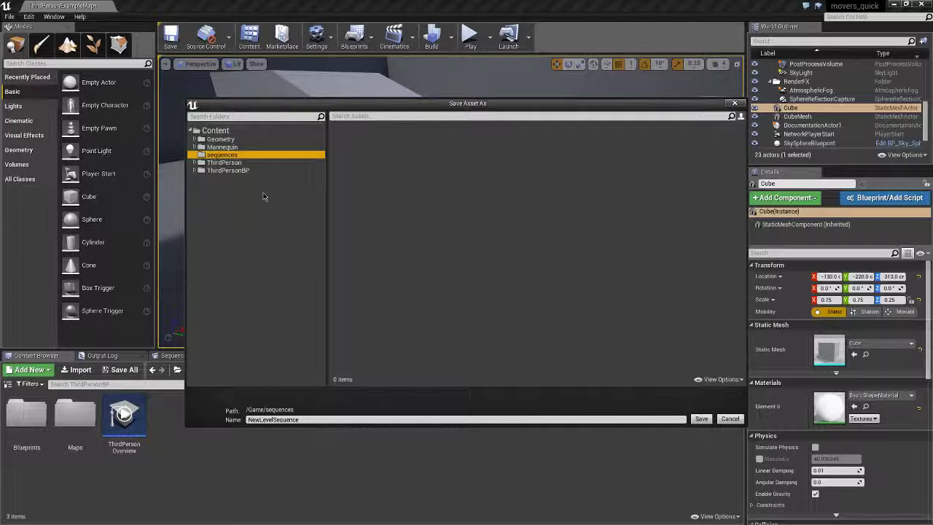
{"action": "left_click", "coordinate": [246, 420]}
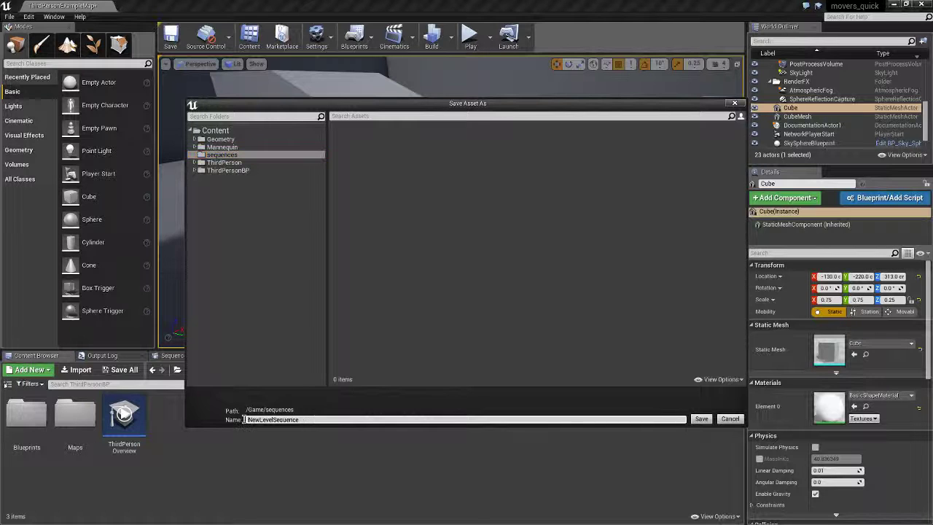
{"action": "type", "text": "platform_SEQ"}
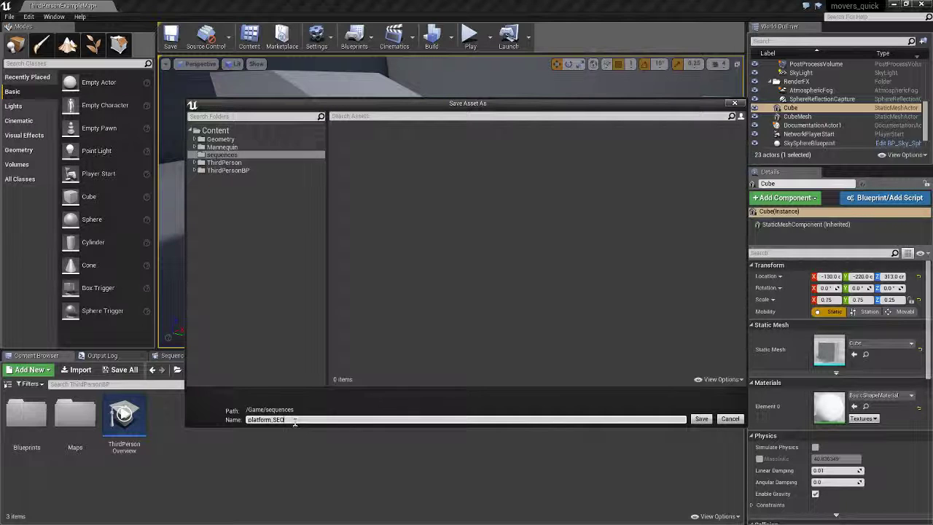
{"action": "key", "text": "Return"}
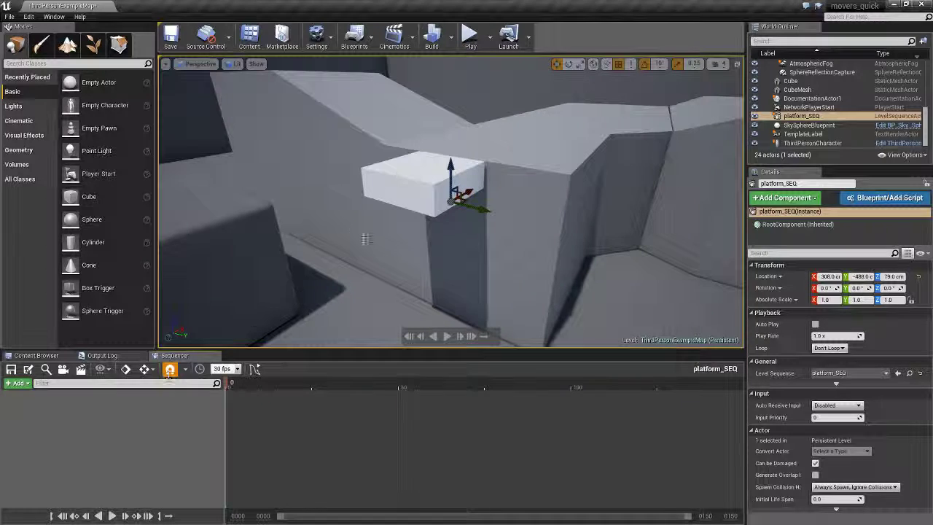
Add the cube to platform_SEQ and key its transform at frame 0
{"action": "left_click", "coordinate": [417, 173]}
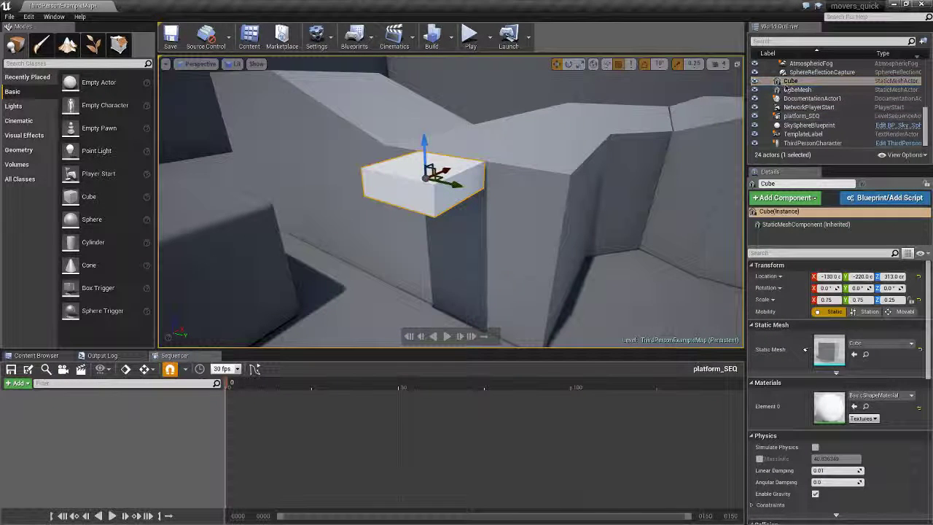
{"action": "left_click_drag", "start_coordinate": [787, 81], "coordinate": [109, 423]}
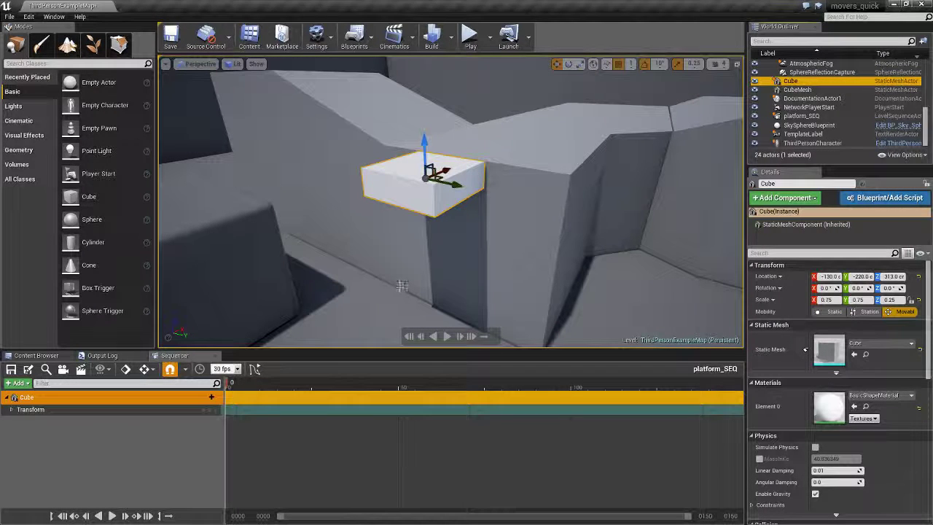
{"action": "left_click", "coordinate": [210, 411]}
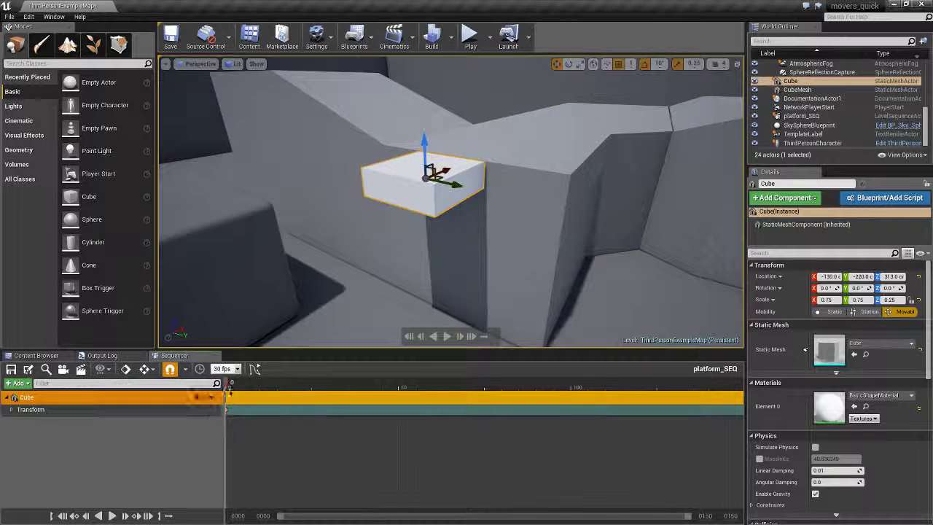
At frame 100, raise the cube to Z 638 and key its transform
{"action": "left_click_drag", "start_coordinate": [228, 385], "coordinate": [576, 387]}
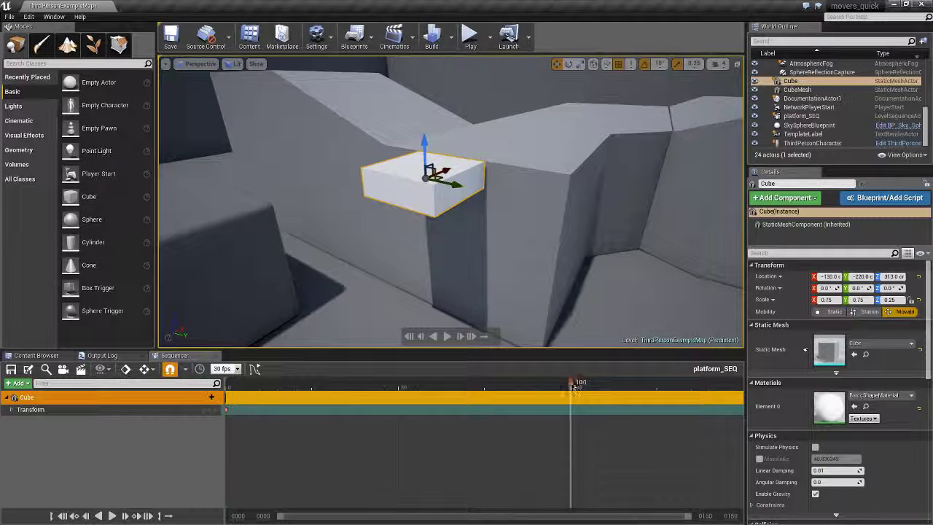
{"action": "right_click_drag", "start_coordinate": [449, 251], "coordinate": [452, 195]}
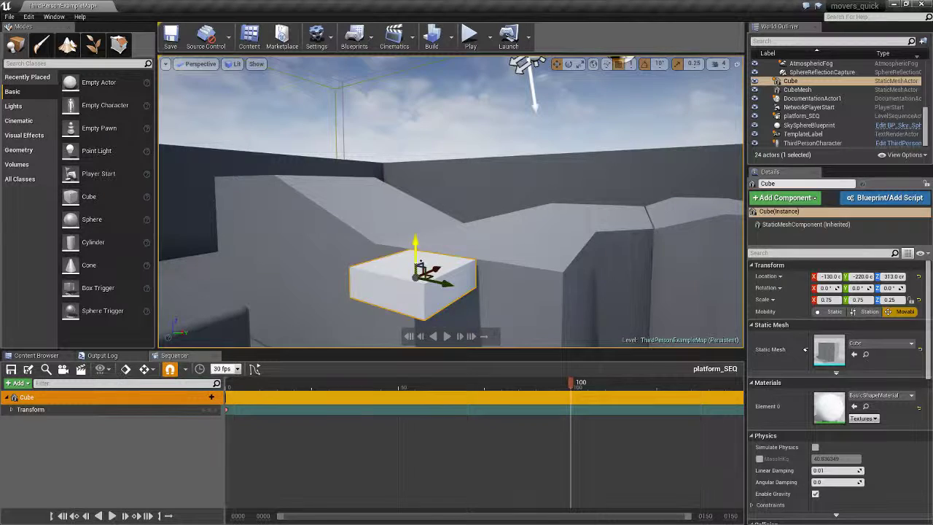
{"action": "left_click_drag", "start_coordinate": [420, 262], "coordinate": [386, 69]}
{"action": "scroll", "coordinate": [424, 230], "scroll_direction": "down", "scroll_amount": 5}
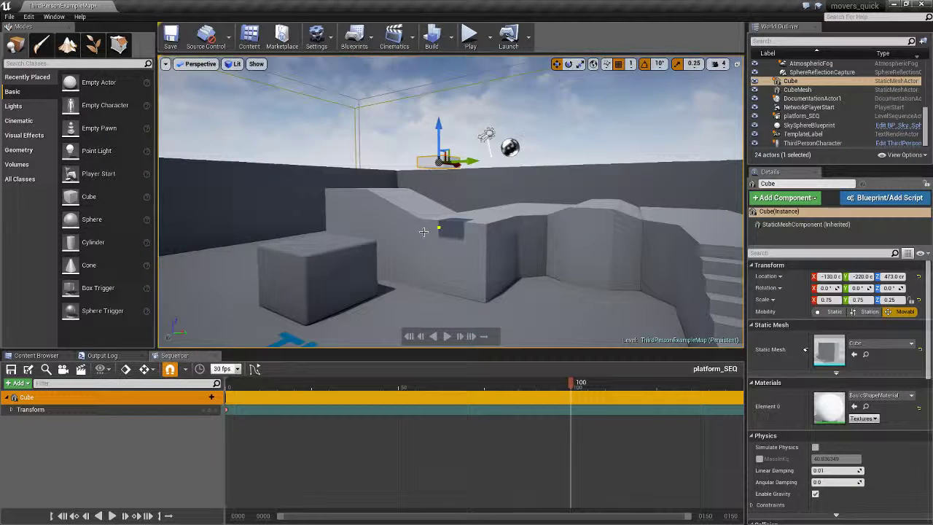
{"action": "left_click_drag", "start_coordinate": [438, 132], "coordinate": [438, 67]}
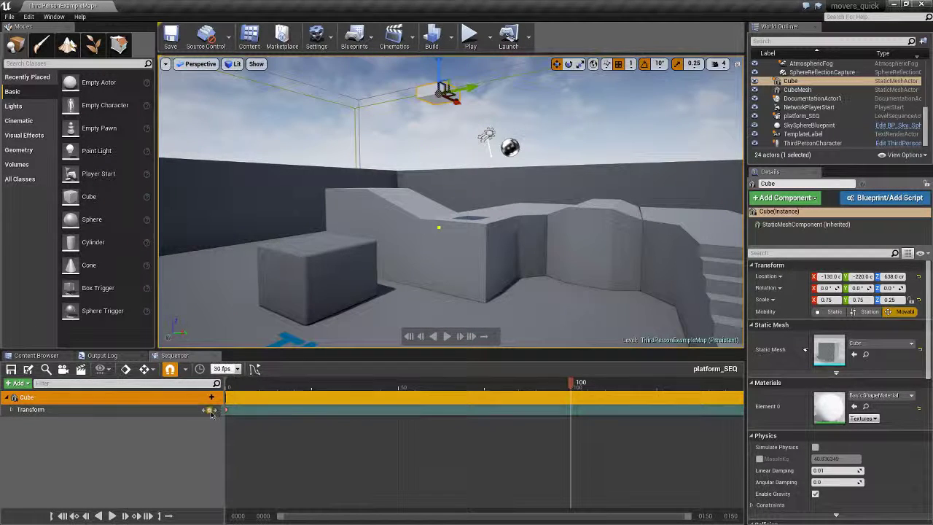
{"action": "left_click", "coordinate": [211, 410]}
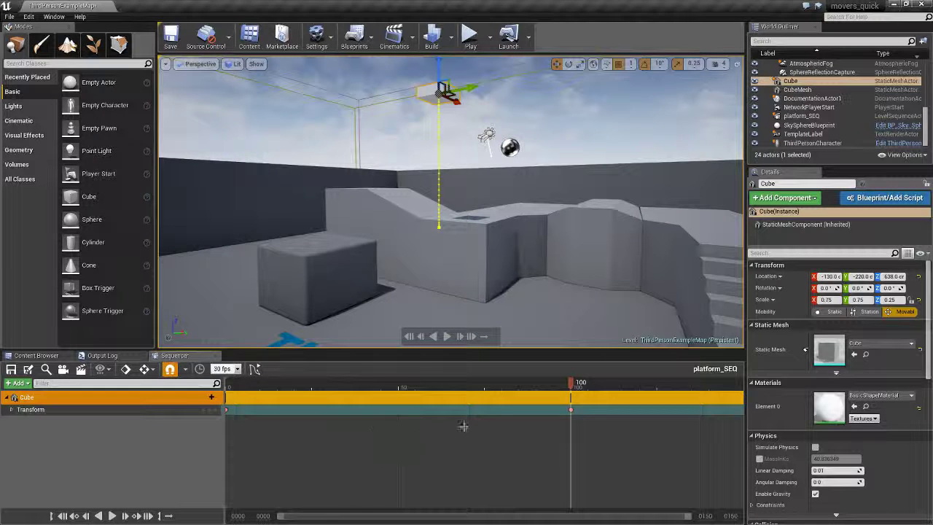
Duplicate the frame 0 transform key to frame 200 and extend the sequence's playback end to frame 200
{"action": "left_click_drag", "start_coordinate": [729, 515], "coordinate": [801, 515]}
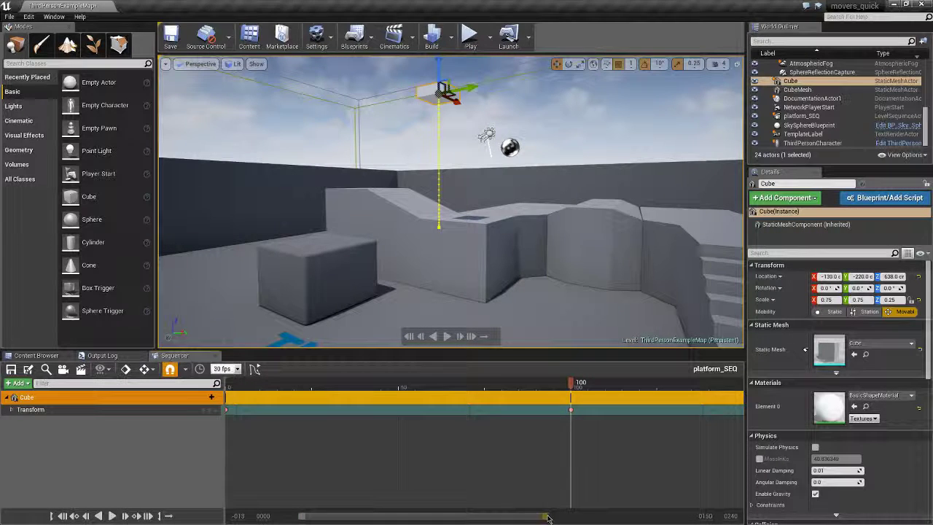
{"action": "left_click_drag", "start_coordinate": [548, 517], "coordinate": [687, 518]}
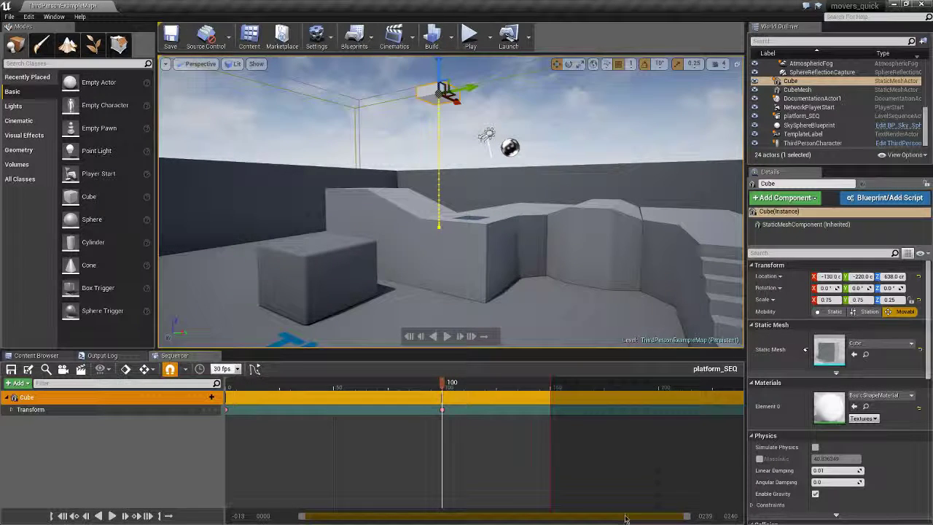
{"action": "left_click_drag", "start_coordinate": [624, 518], "coordinate": [602, 518]}
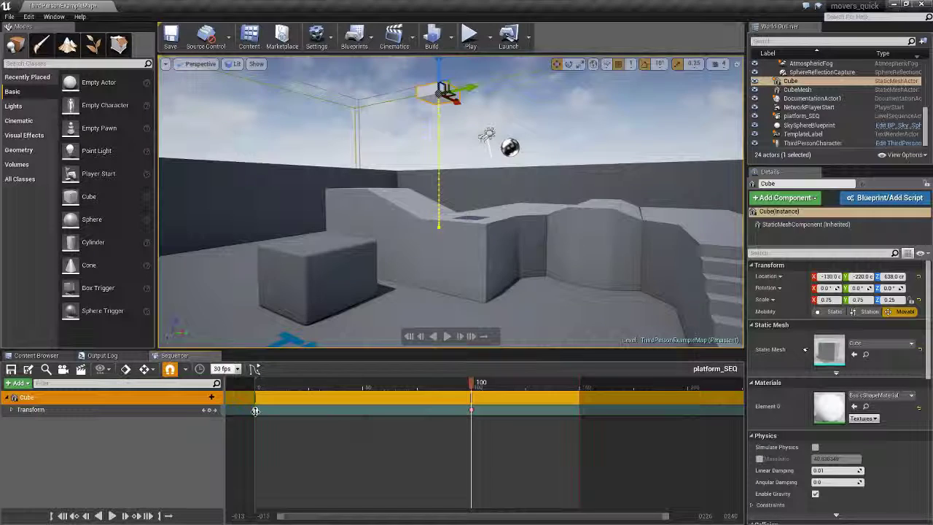
{"action": "left_click_drag", "start_coordinate": [255, 410], "coordinate": [615, 407], "text": "alt"}
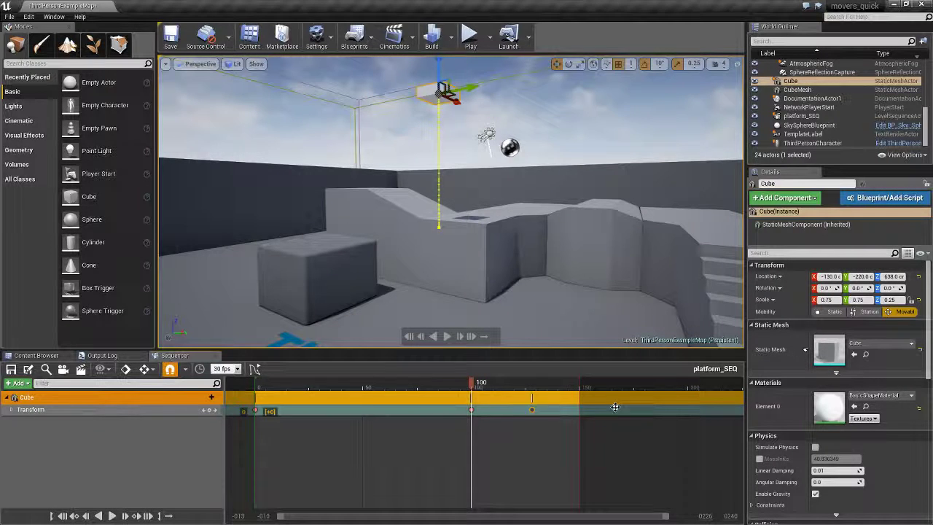
{"action": "left_click_drag", "start_coordinate": [700, 405], "coordinate": [687, 406], "text": "alt"}
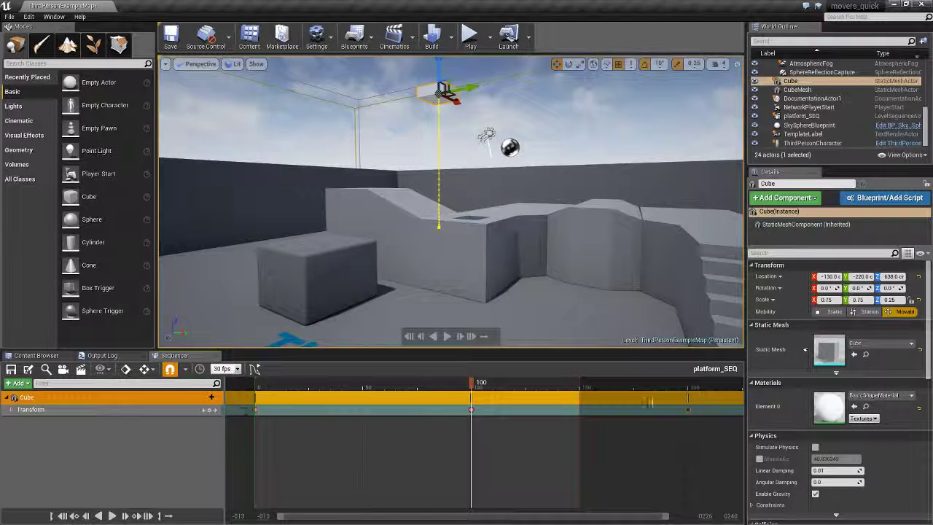
{"action": "left_click_drag", "start_coordinate": [579, 391], "coordinate": [688, 391]}
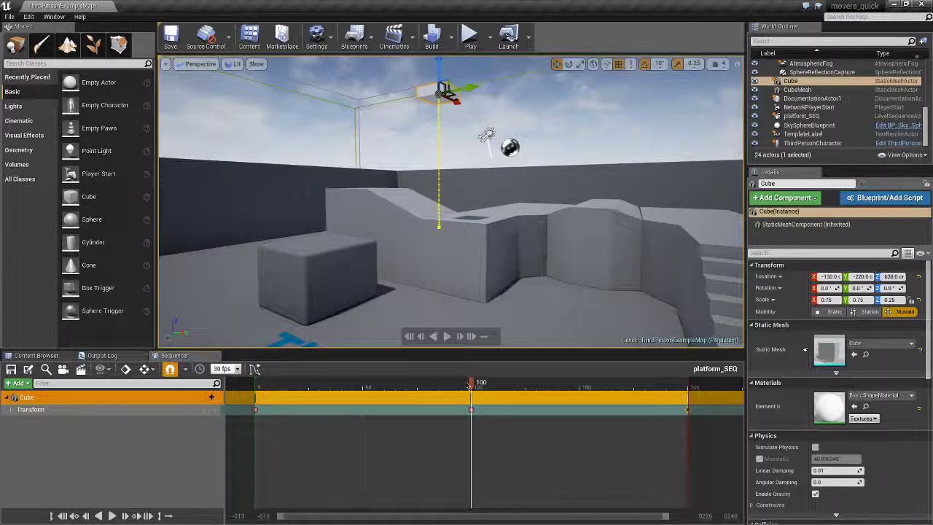
Raise the cube's Z location key at frame 100 to about 660.47
{"action": "mouse_move", "coordinate": [472, 386]}
{"action": "left_mouse_down"}
{"action": "mouse_move", "coordinate": [280, 399]}
{"action": "mouse_move", "coordinate": [677, 385]}
{"action": "mouse_move", "coordinate": [470, 385]}
{"action": "left_mouse_up"}
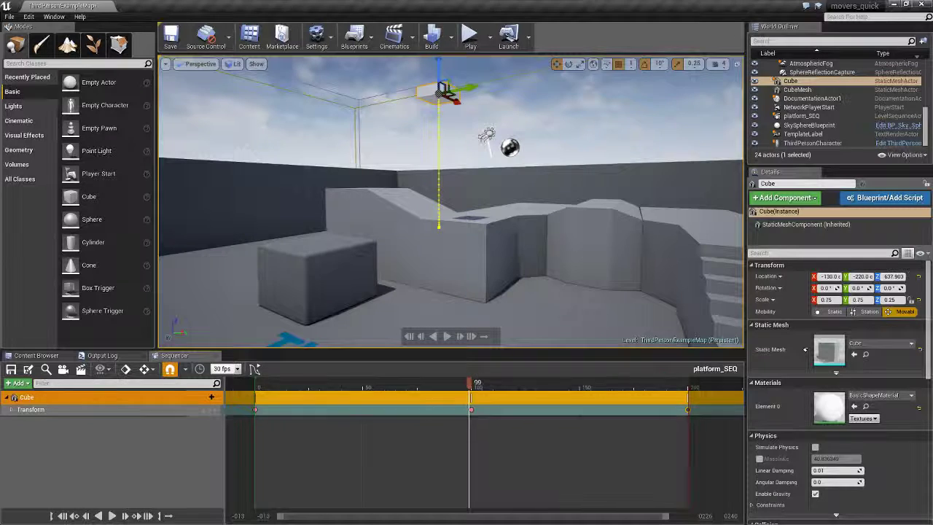
{"action": "left_click", "coordinate": [10, 410]}
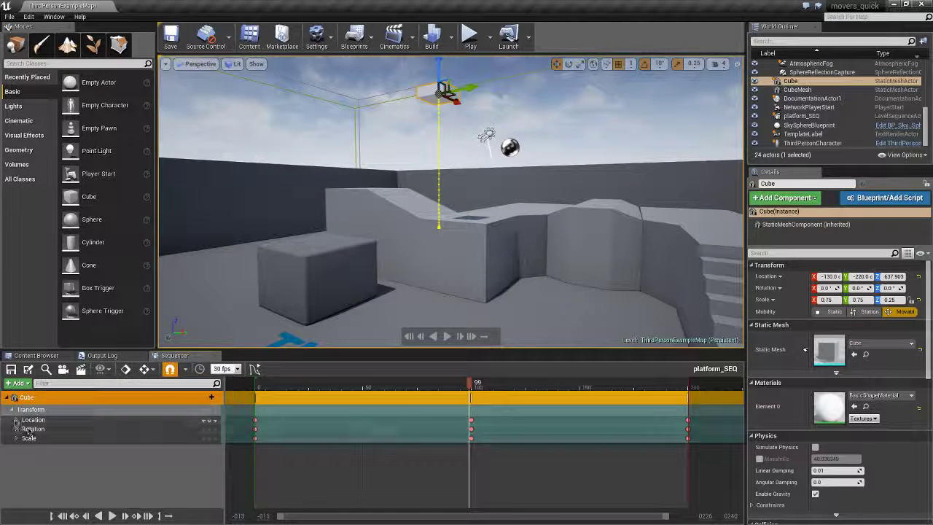
{"action": "left_click", "coordinate": [16, 421]}
{"action": "left_click", "coordinate": [28, 442]}
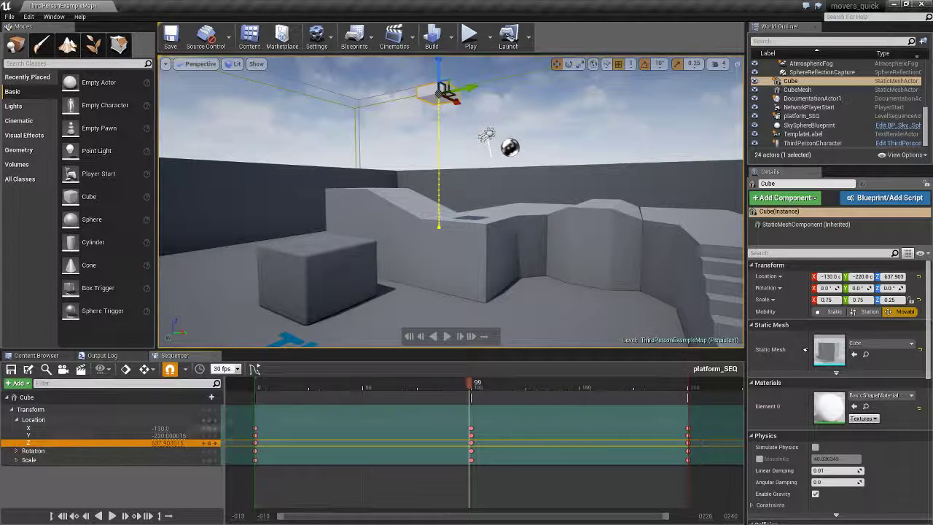
{"action": "left_click_drag", "start_coordinate": [470, 387], "coordinate": [471, 389]}
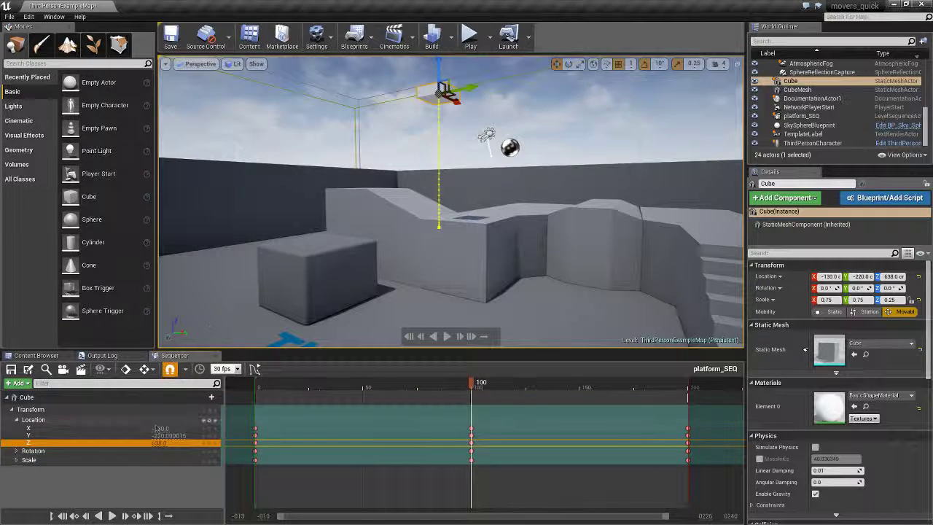
{"action": "mouse_move", "coordinate": [159, 443]}
{"action": "left_mouse_down"}
{"action": "mouse_move", "coordinate": [178, 442]}
{"action": "mouse_move", "coordinate": [159, 443]}
{"action": "mouse_move", "coordinate": [170, 442]}
{"action": "left_mouse_up"}
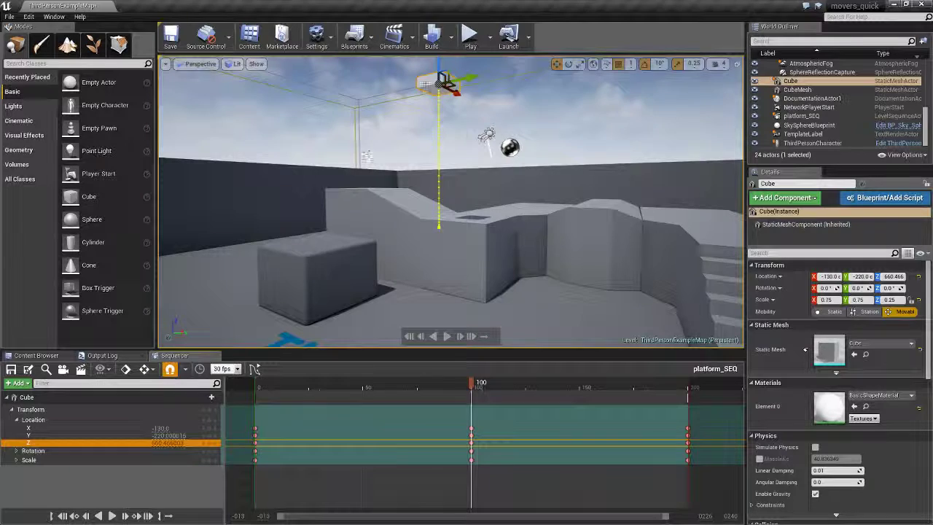
Search the World Outliner for "seq" to locate the level sequence actor
{"action": "scroll", "coordinate": [493, 250], "scroll_direction": "down", "scroll_amount": 4}
{"action": "right_click_drag", "start_coordinate": [418, 200], "coordinate": [467, 231]}
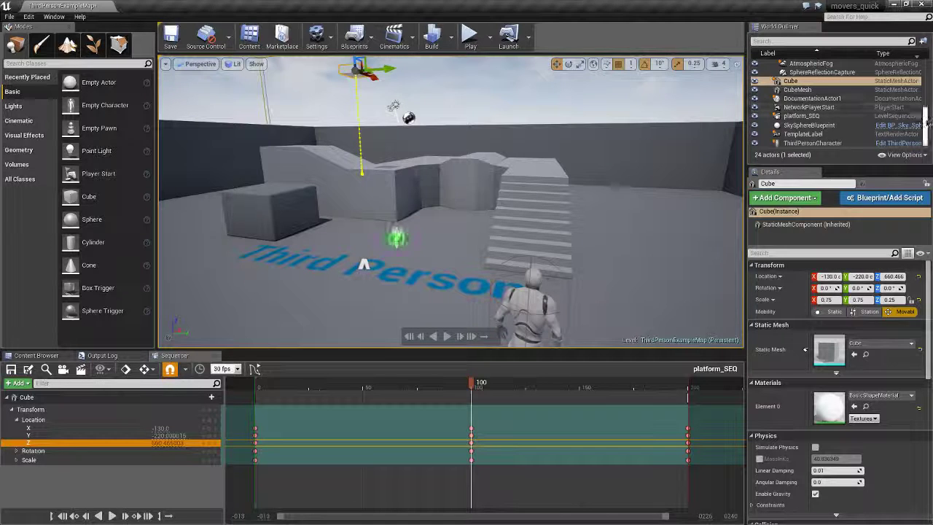
{"action": "scroll", "coordinate": [925, 120], "scroll_direction": "up", "scroll_amount": 2}
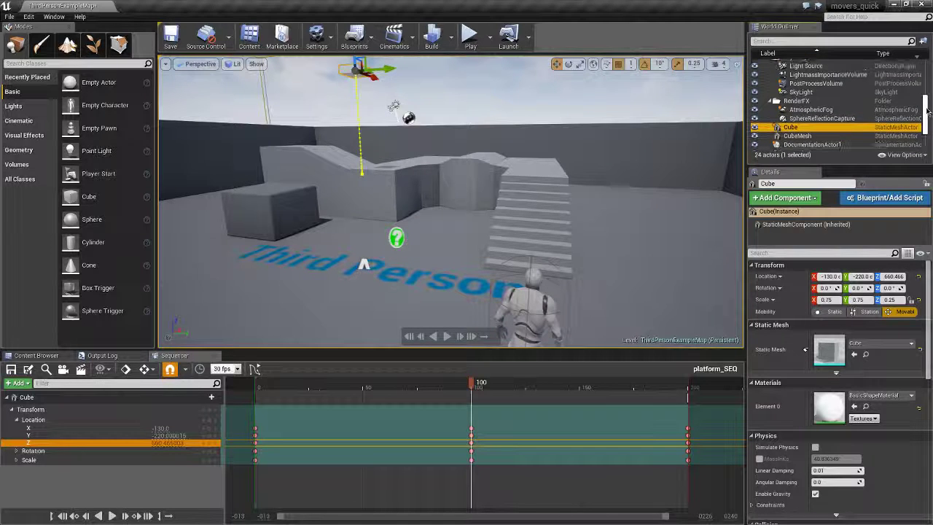
{"action": "left_click", "coordinate": [822, 41]}
{"action": "type", "text": "seq"}
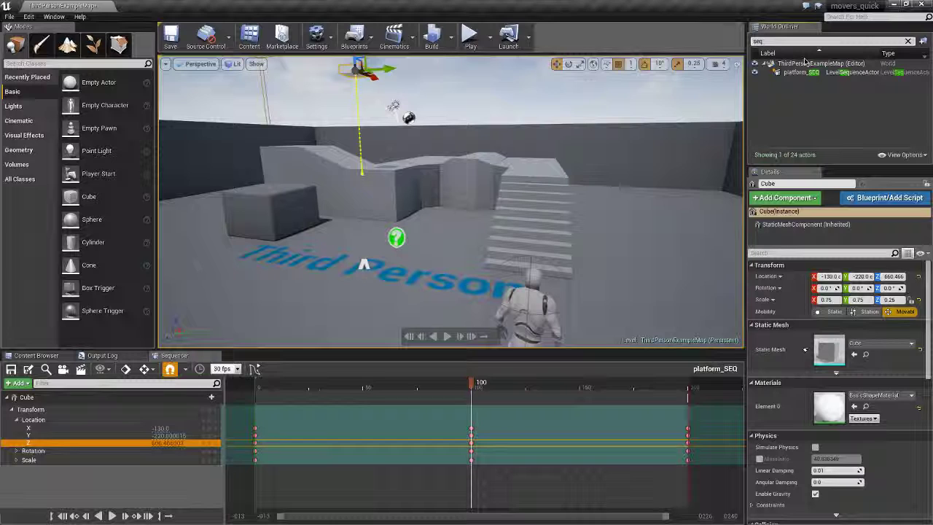
Move the platform_SEQ actor to about X -387, Y -41, Z 461, and enable Auto Play with Loop Indefinitely
{"action": "left_click", "coordinate": [801, 72]}
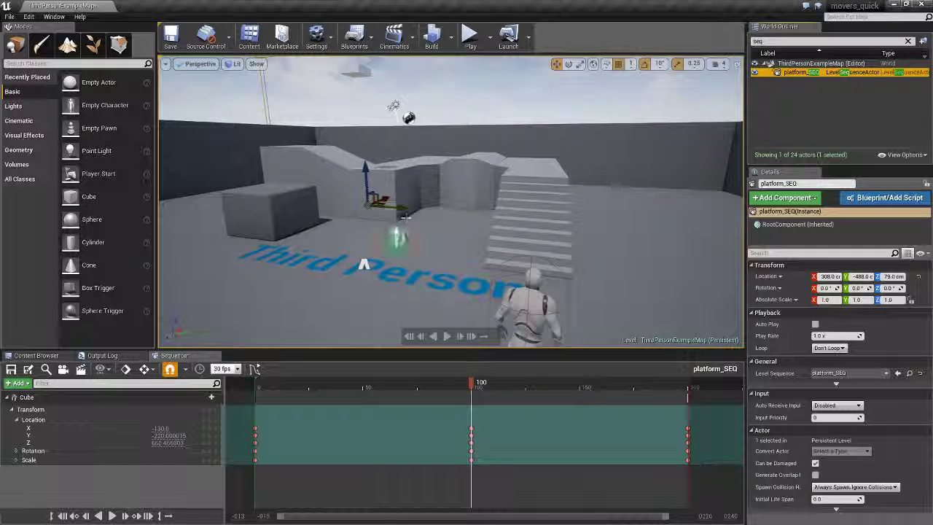
{"action": "left_click_drag", "start_coordinate": [385, 197], "coordinate": [364, 222]}
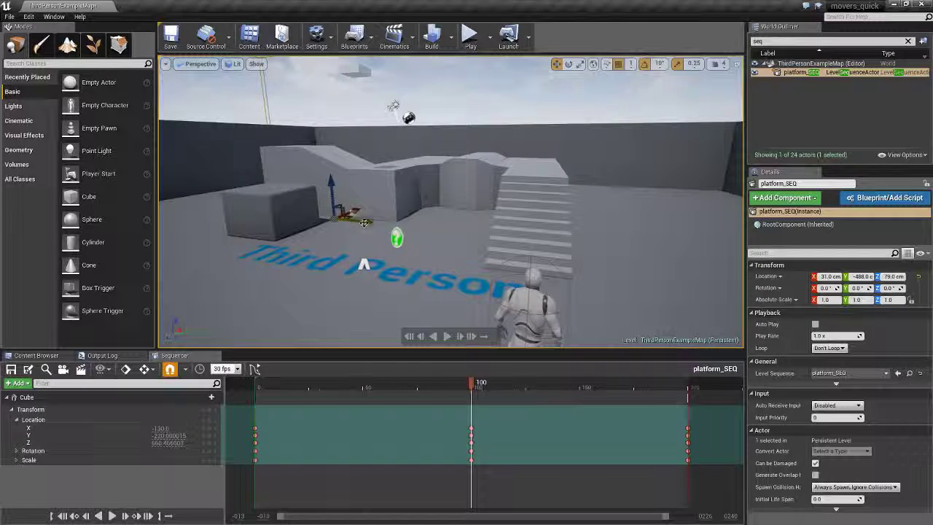
{"action": "left_click_drag", "start_coordinate": [329, 188], "coordinate": [377, 131]}
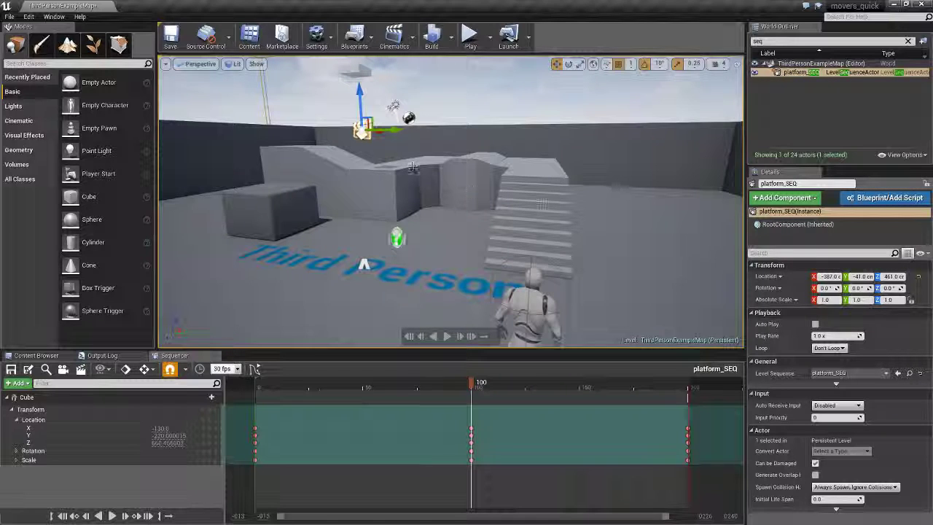
{"action": "left_click", "coordinate": [815, 324]}
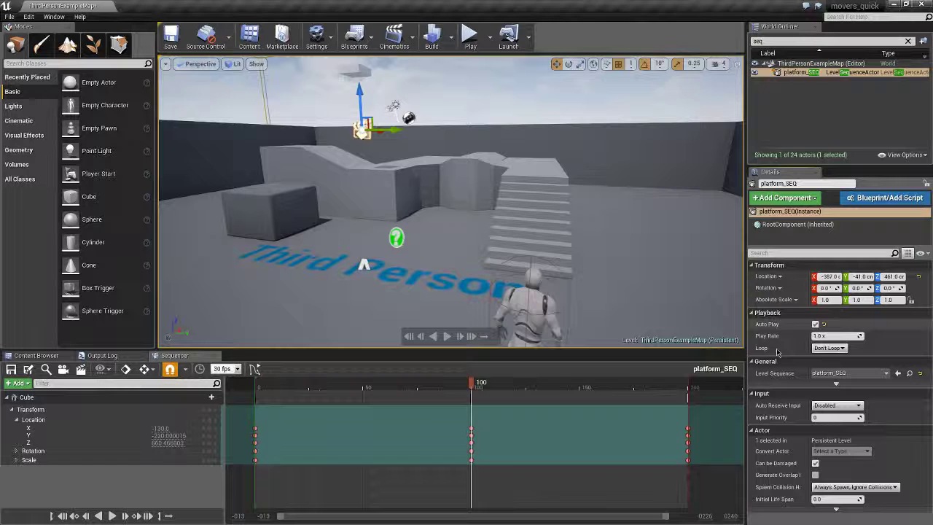
{"action": "left_click", "coordinate": [830, 363]}
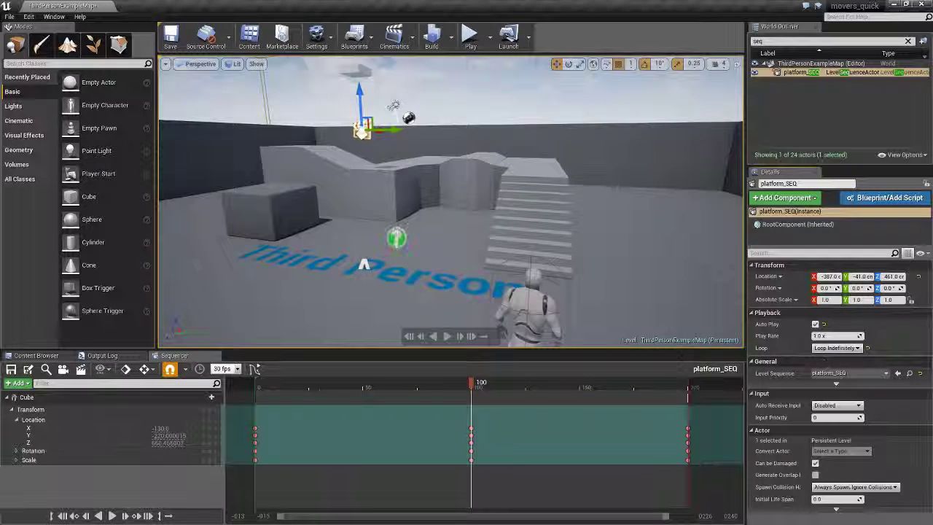
Play the level and run the character up the stairs and along the ramp to test the moving platform
{"action": "left_click", "coordinate": [471, 37]}
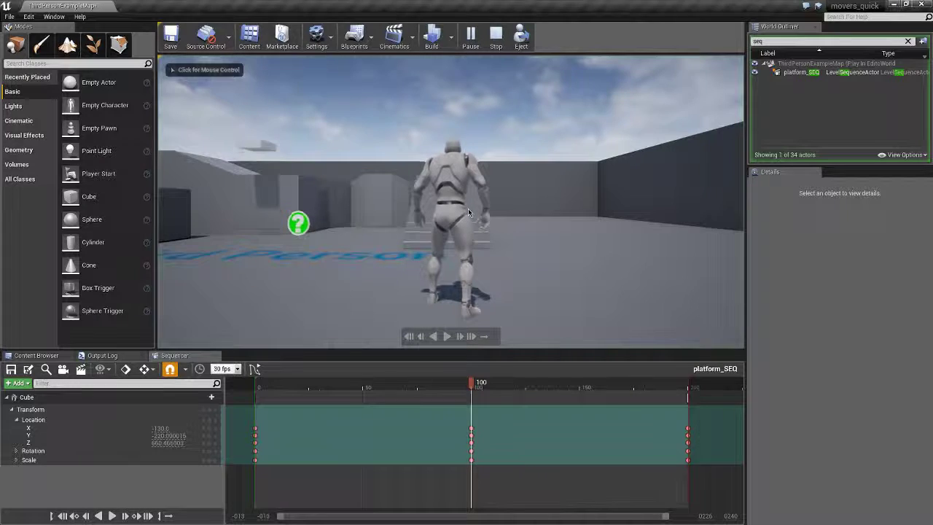
{"action": "left_click", "coordinate": [468, 215]}
{"action": "key", "text": "w"}
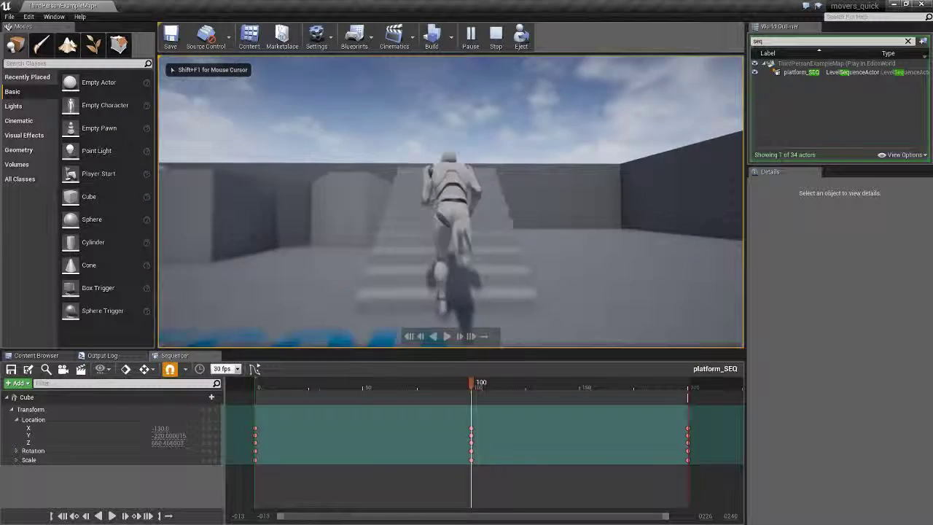
{"action": "key", "text": "w"}
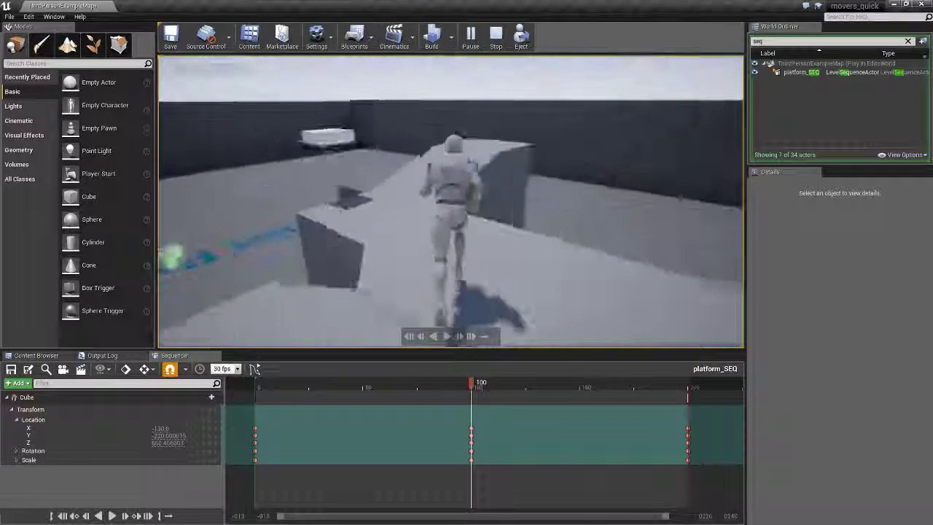
{"action": "key", "text": "w"}
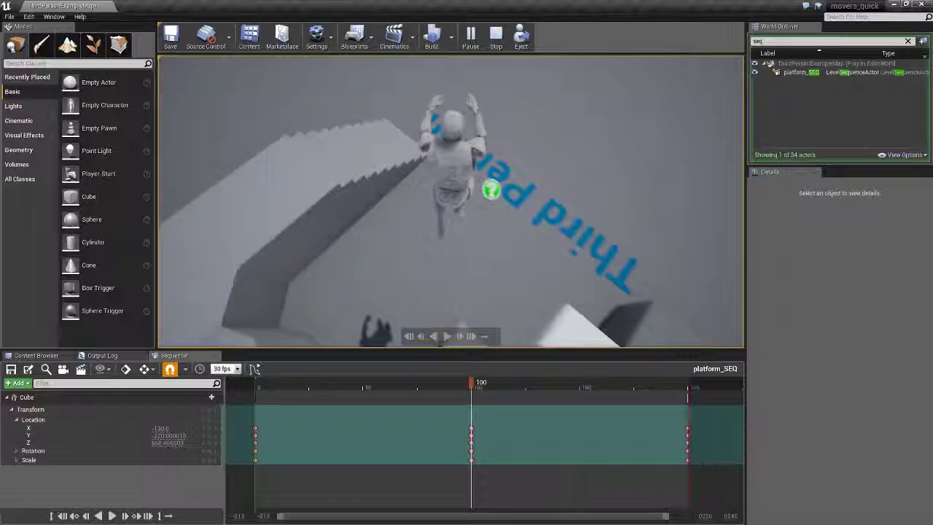
{"action": "key", "text": "Escape"}
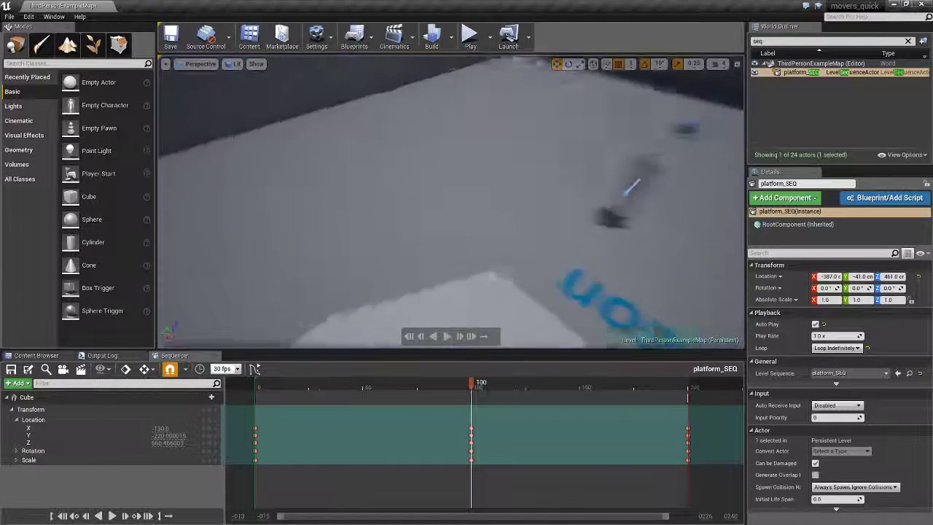
Turn off Auto Play for the platform_SEQ actor
{"action": "scroll", "coordinate": [504, 226], "scroll_direction": "down", "scroll_amount": 8}
{"action": "right_click_drag", "start_coordinate": [504, 226], "coordinate": [485, 282]}
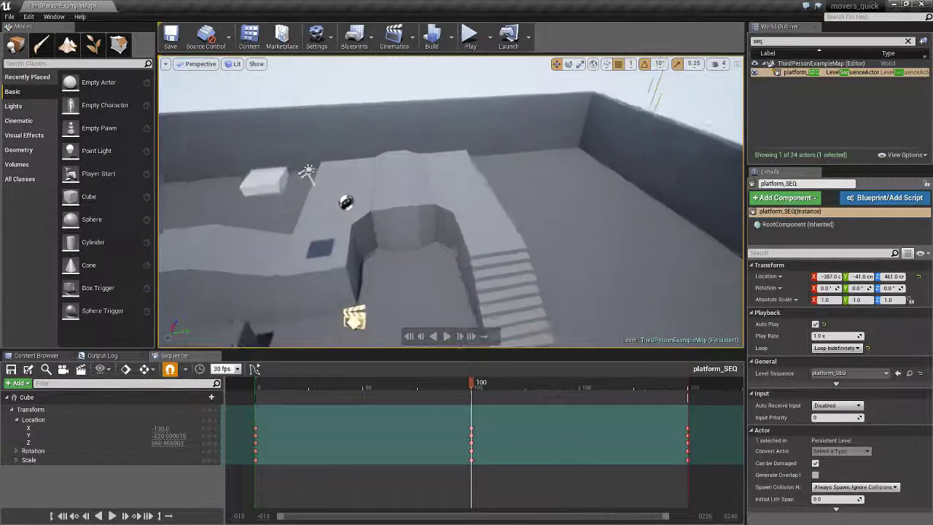
{"action": "right_click_drag", "start_coordinate": [473, 215], "coordinate": [394, 227]}
{"action": "scroll", "coordinate": [473, 215], "scroll_direction": "down", "scroll_amount": 5}
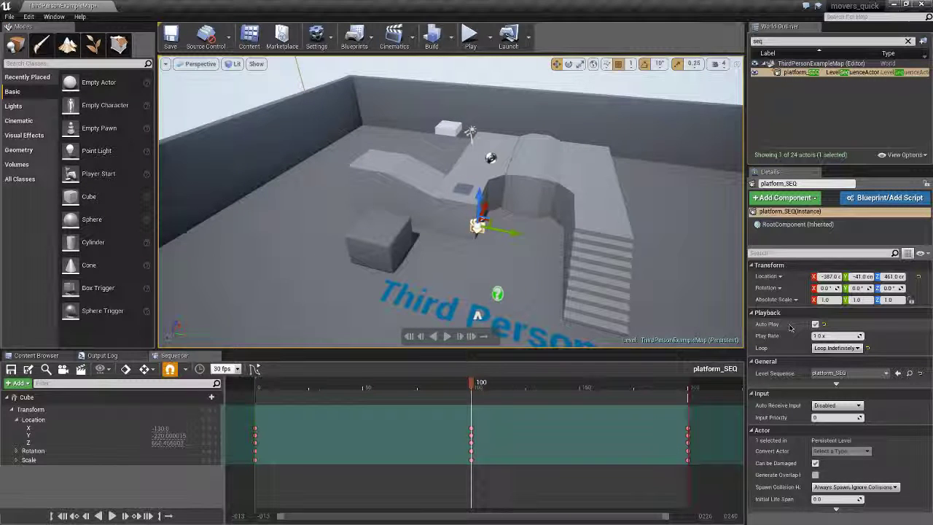
{"action": "left_click", "coordinate": [816, 325]}
{"action": "scroll", "coordinate": [511, 190], "scroll_direction": "down", "scroll_amount": 3}
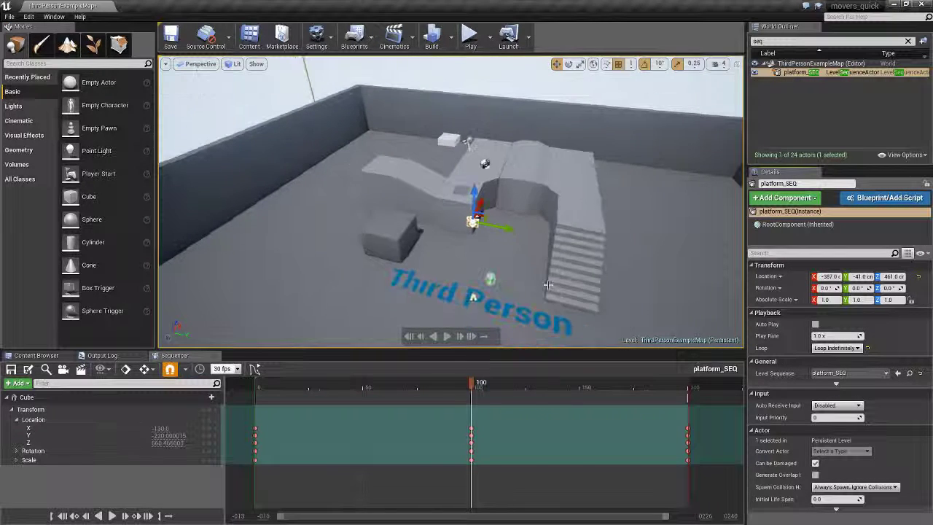
Place a Box Trigger at the far end of the ramp, about X 18, Y -631, Z 484, and enlarge its box extent to 72.5
{"action": "right_click_drag", "start_coordinate": [510, 190], "coordinate": [539, 204]}
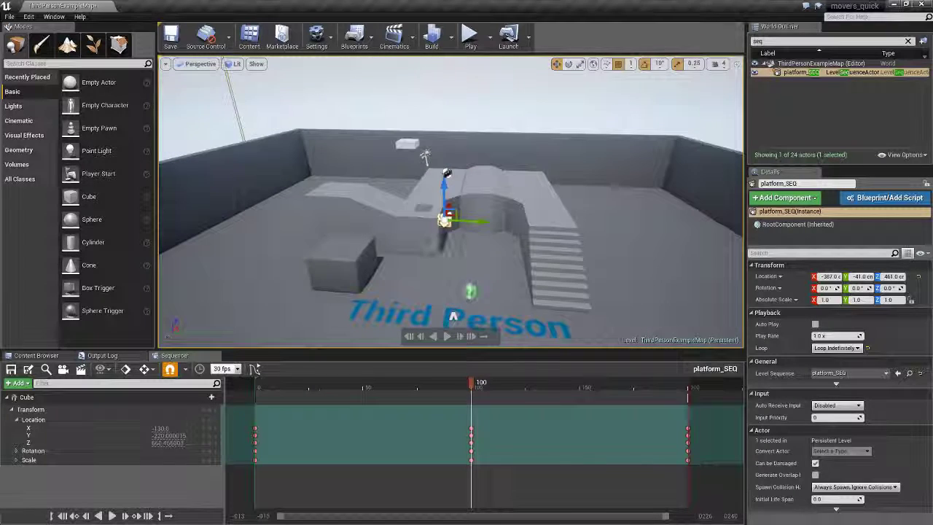
{"action": "left_click_drag", "start_coordinate": [67, 289], "coordinate": [340, 179]}
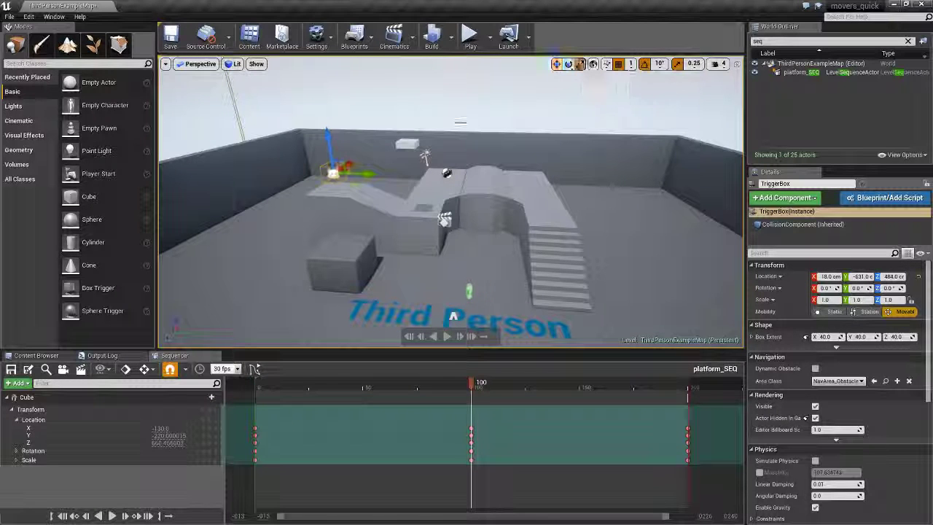
{"action": "left_click", "coordinate": [580, 64]}
{"action": "left_click_drag", "start_coordinate": [333, 173], "coordinate": [339, 169]}
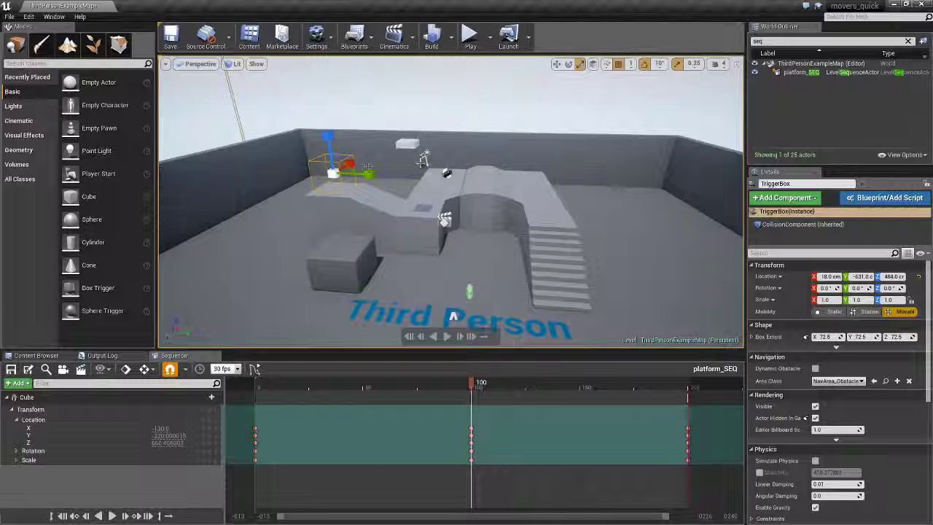
Open the Level Blueprint and add an On Actor Begin Overlap event for the selected trigger box
{"action": "left_click", "coordinate": [354, 40]}
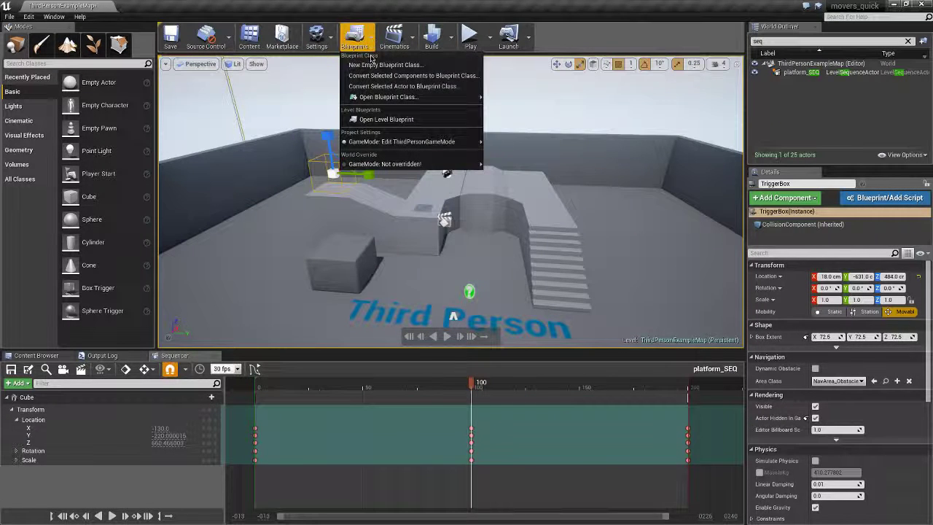
{"action": "left_click", "coordinate": [374, 119]}
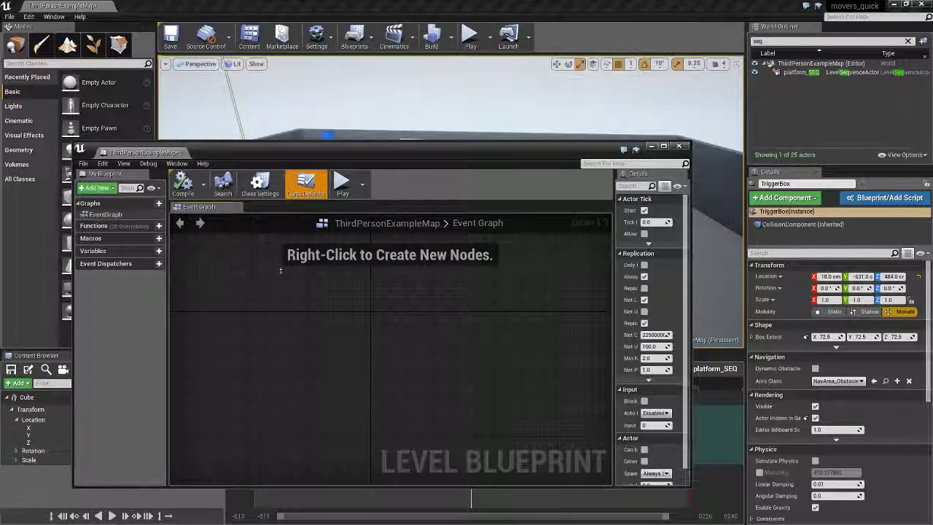
{"action": "left_click_drag", "start_coordinate": [281, 149], "coordinate": [508, 191]}
{"action": "right_click", "coordinate": [460, 358]}
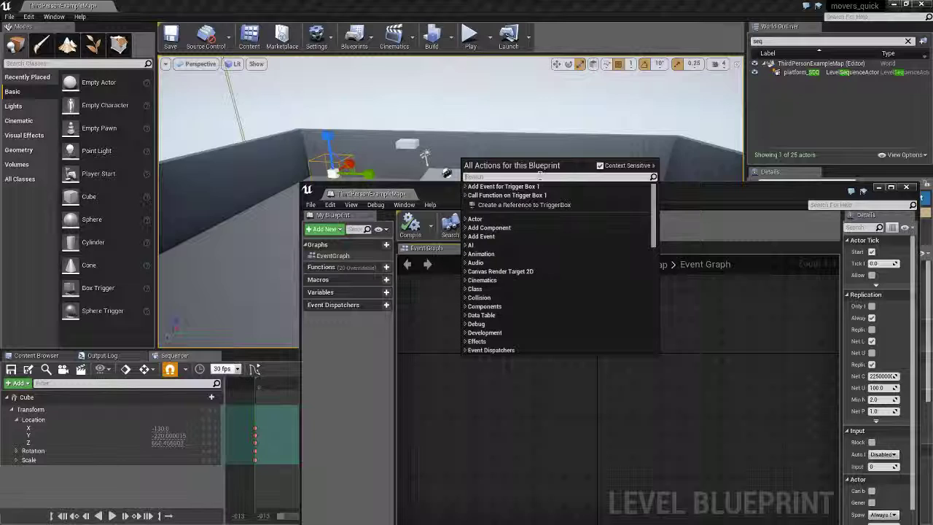
{"action": "type", "text": "overlap"}
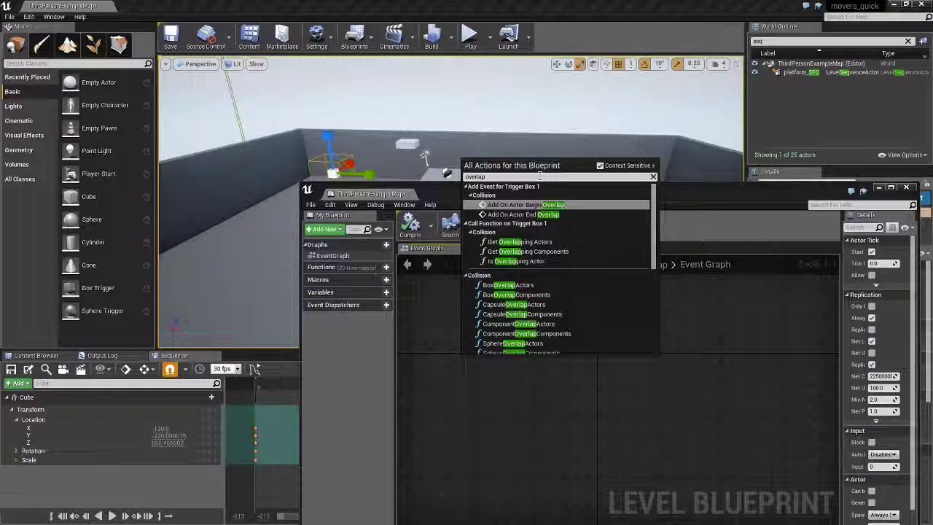
{"action": "left_click", "coordinate": [525, 204]}
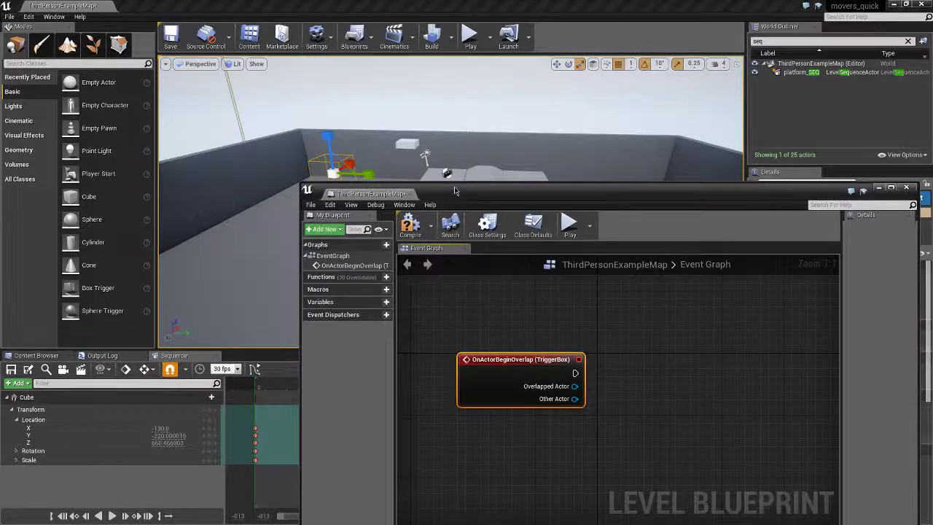
Add a reference to the platform_SEQ actor in the event graph and get its Sequence Player
{"action": "left_click_drag", "start_coordinate": [455, 191], "coordinate": [405, 238]}
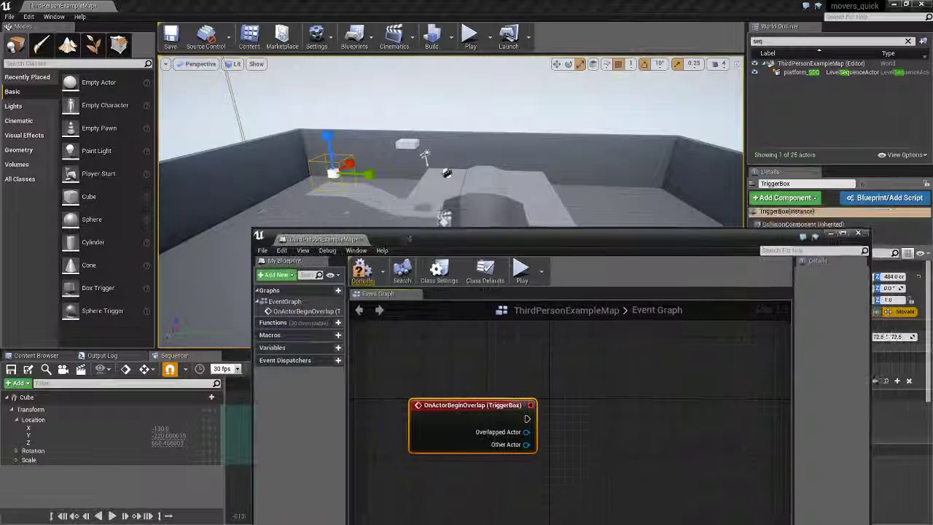
{"action": "right_click", "coordinate": [514, 343]}
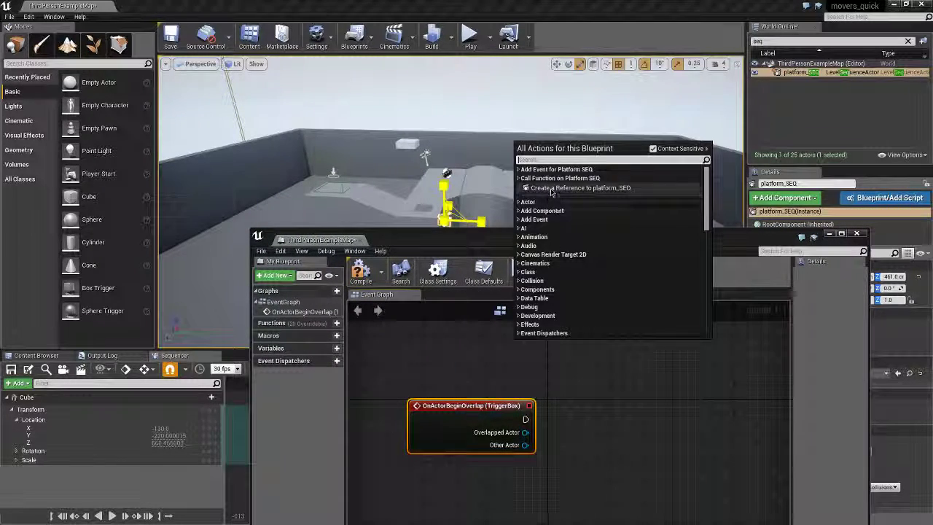
{"action": "left_click", "coordinate": [551, 188]}
{"action": "left_click_drag", "start_coordinate": [590, 344], "coordinate": [632, 357]}
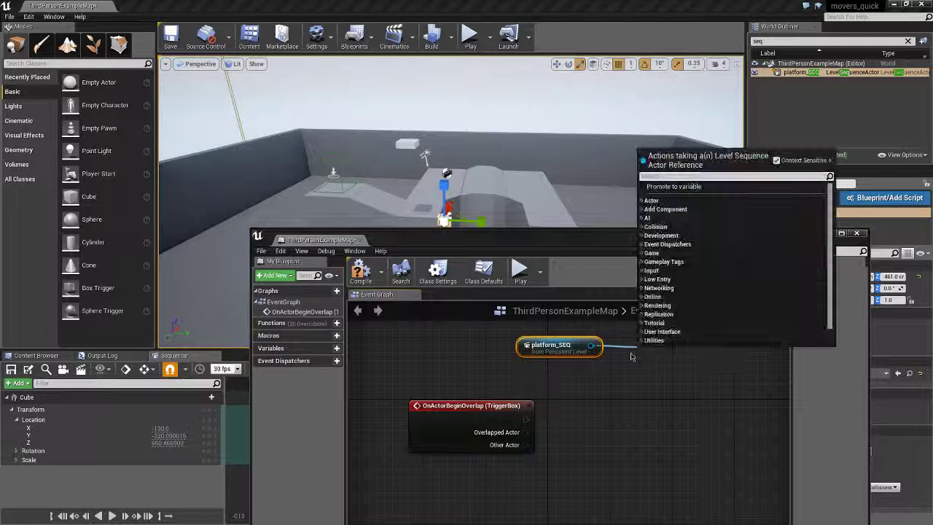
{"action": "type", "text": "seq"}
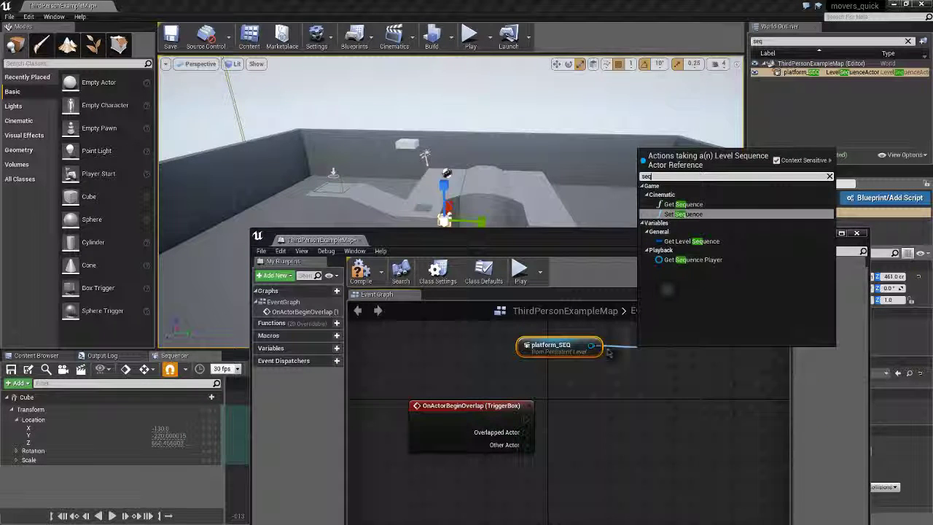
{"action": "left_click", "coordinate": [693, 259]}
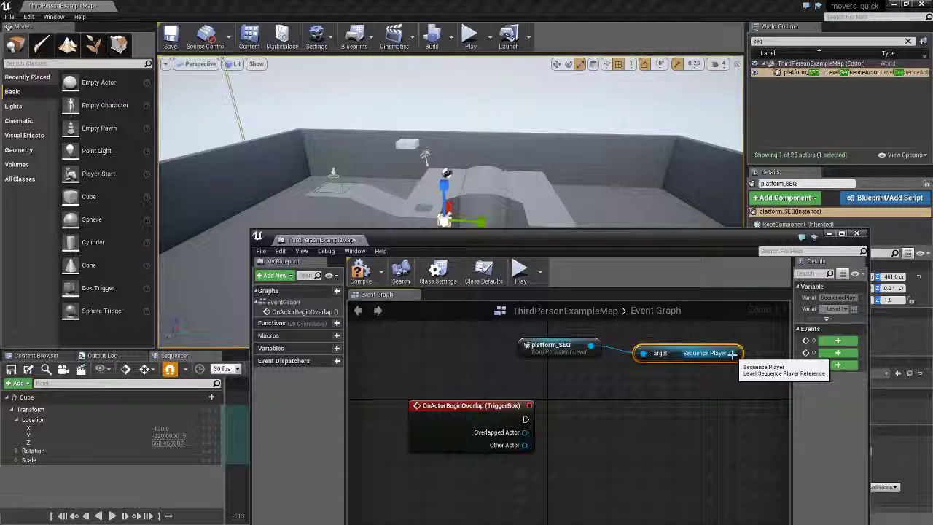
Add a Play Looping node from the Sequence Player, run it from the trigger's begin overlap event, and close the Level Blueprint
{"action": "left_click_drag", "start_coordinate": [777, 366], "coordinate": [769, 368]}
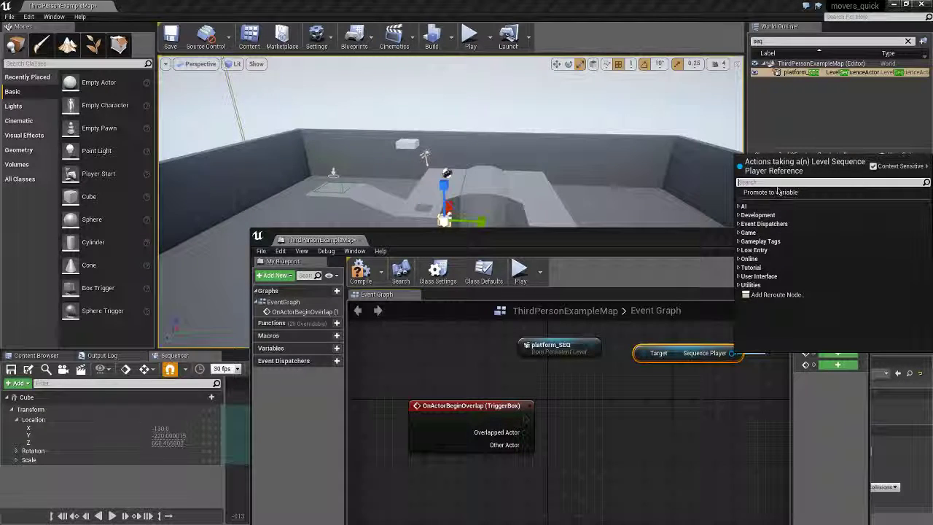
{"action": "type", "text": "play"}
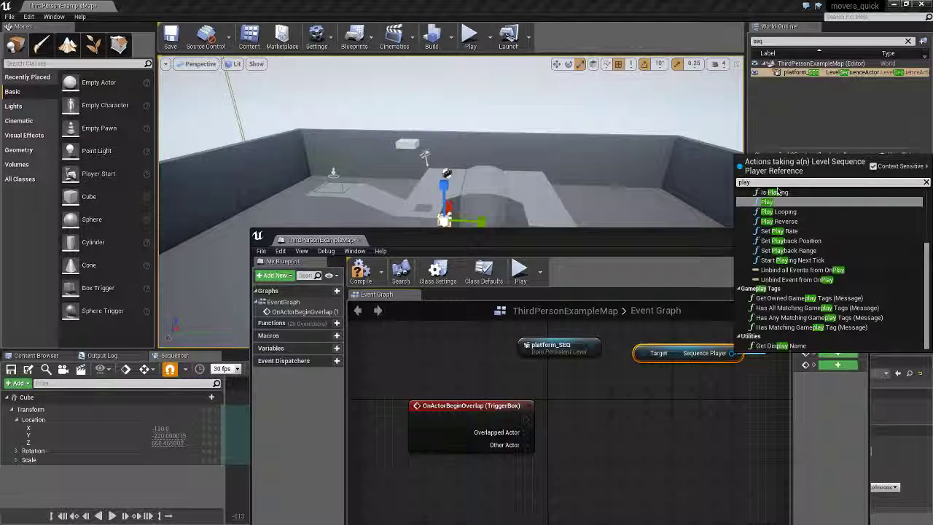
{"action": "left_click", "coordinate": [785, 212]}
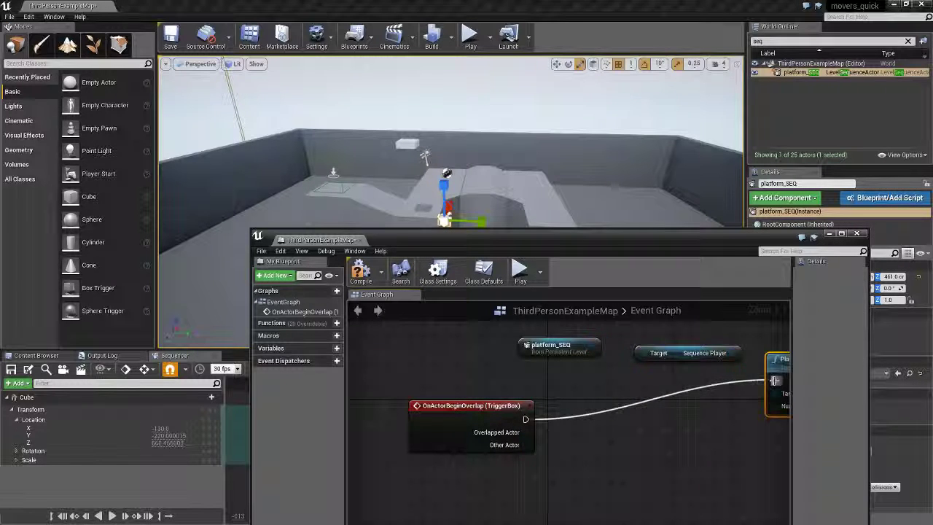
{"action": "left_click", "coordinate": [858, 235]}
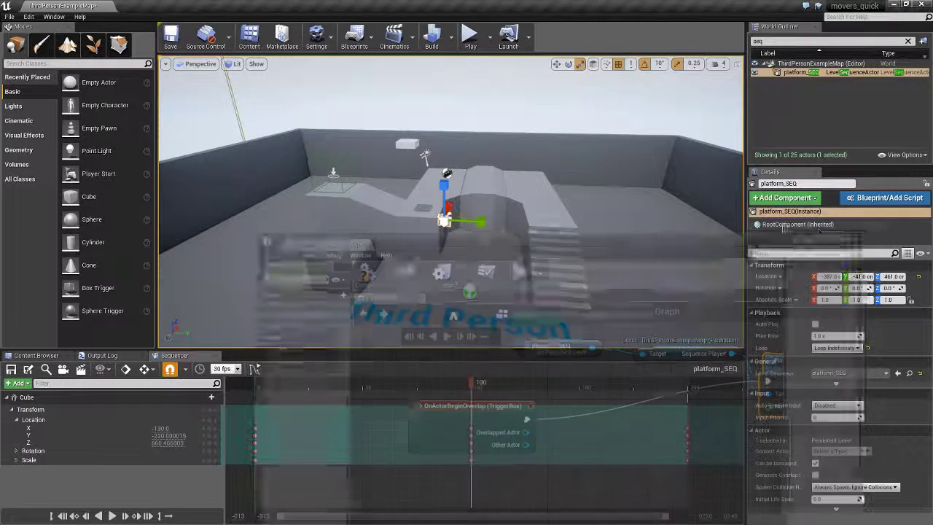
Play the level and run the character along the ramp towards the trigger box to test the platform's activation
{"action": "left_click", "coordinate": [470, 36]}
{"action": "left_click", "coordinate": [506, 283]}
{"action": "key", "text": "w"}
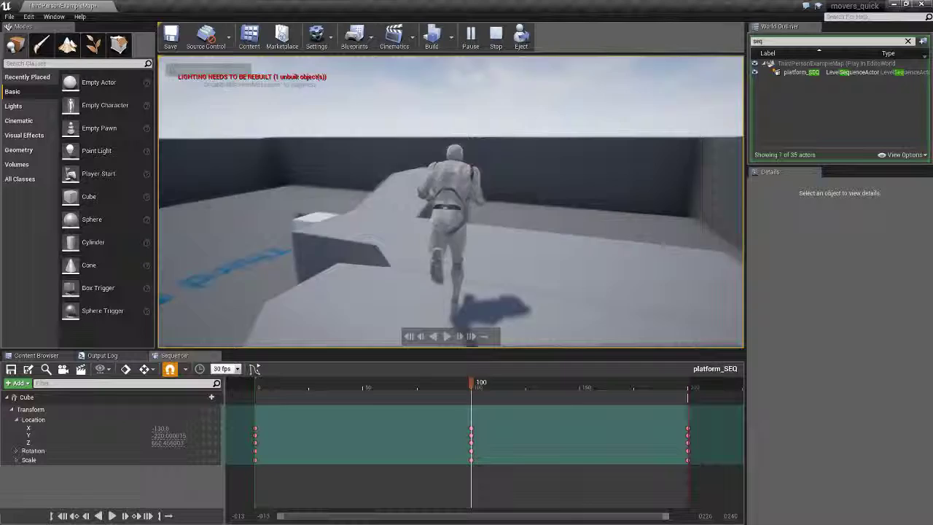
{"action": "key", "text": "w"}
{"action": "key", "text": "w"}
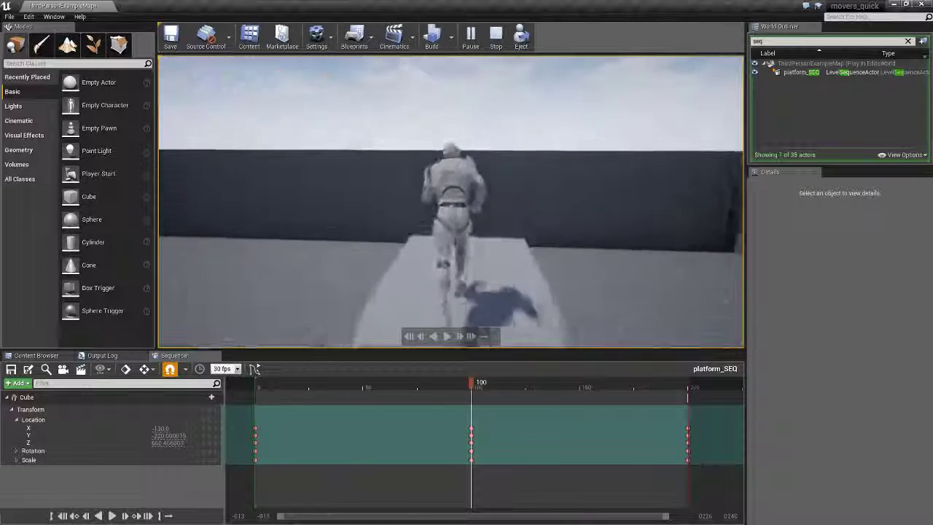